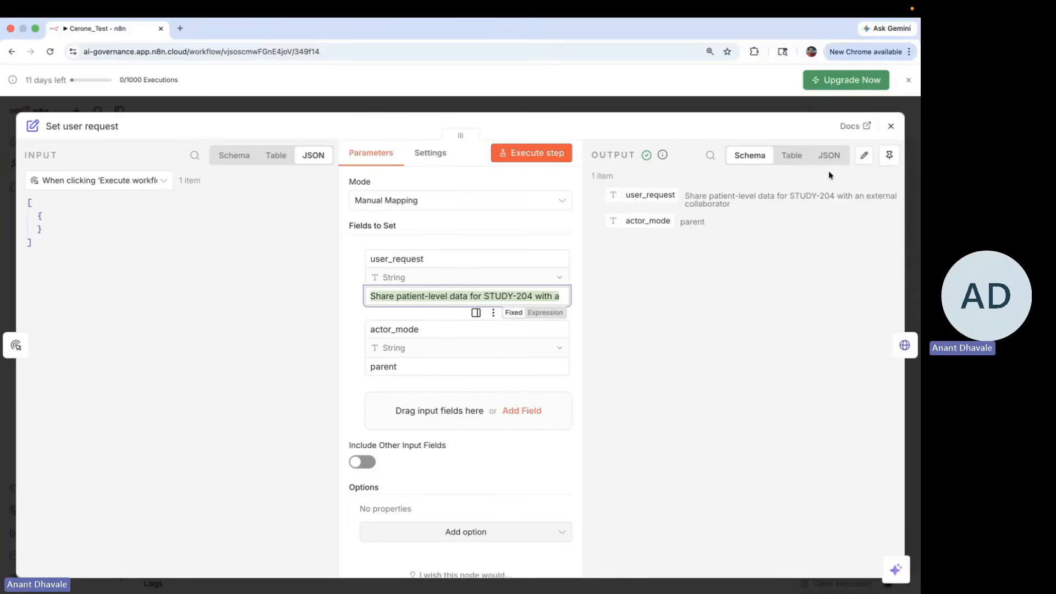
Close the Set user request node and look over the full workflow from the trigger to the three Switch branches.
left_click(891, 125)
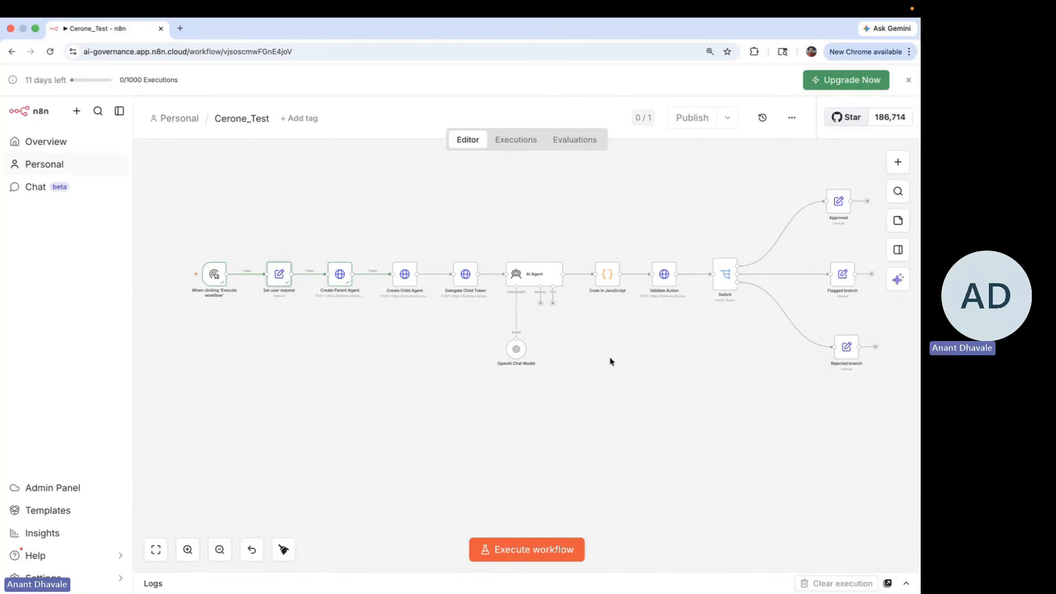
mouse_move(320, 266)
mouse_move(278, 287)
scroll(381, 344, "down", 1)
scroll(382, 344, "up", 1)
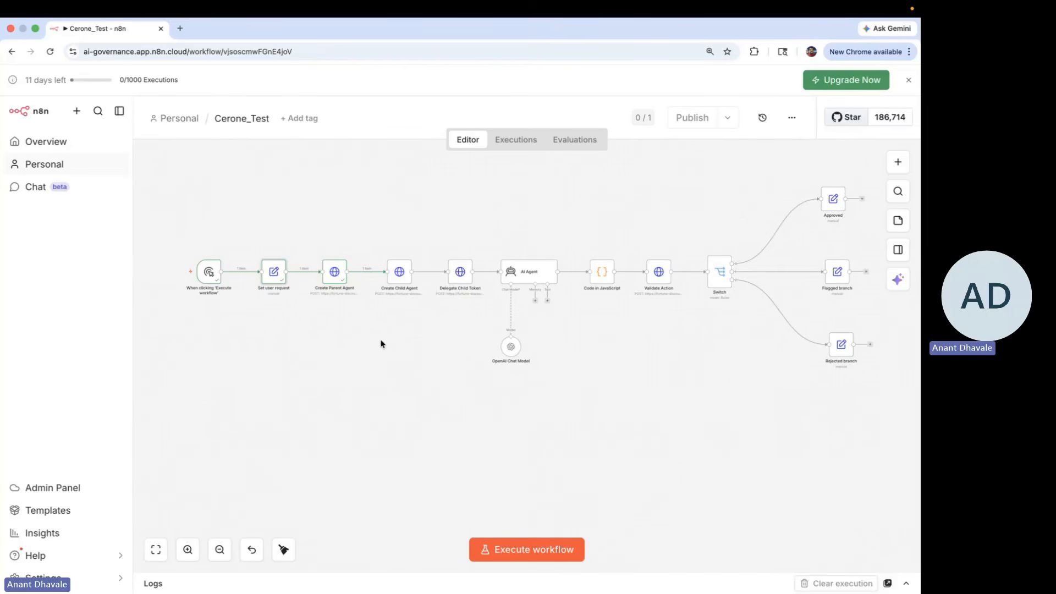
scroll(385, 352, "down", 2)
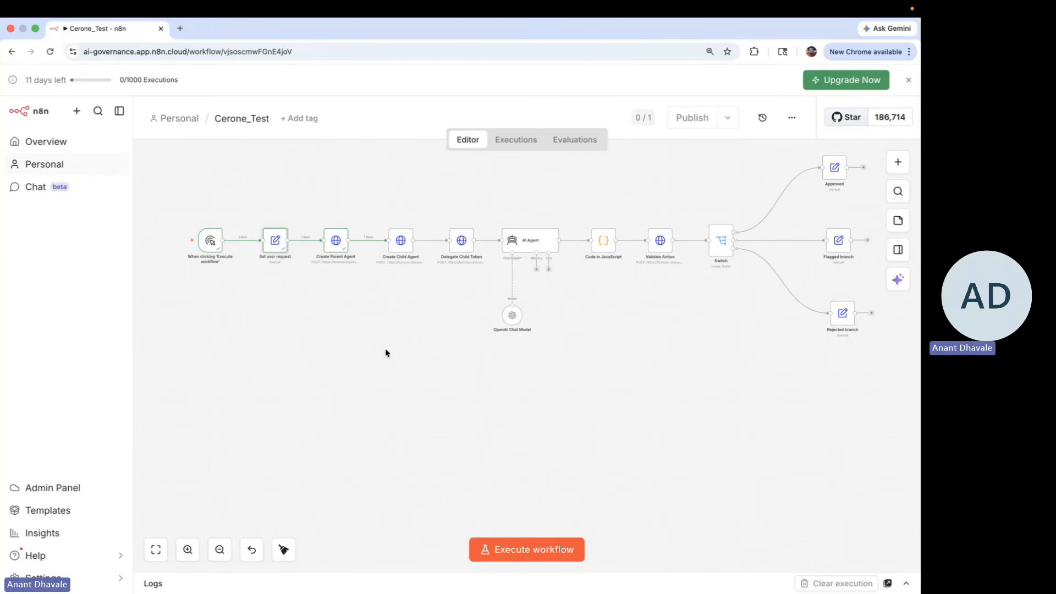
Replace the user_request value in the Set user request node with "Show me the enrollment summary for SITE-17 in STUDY-204" and close the node.
key("super+Tab")
key("super+Tab")
key("super+Tab")
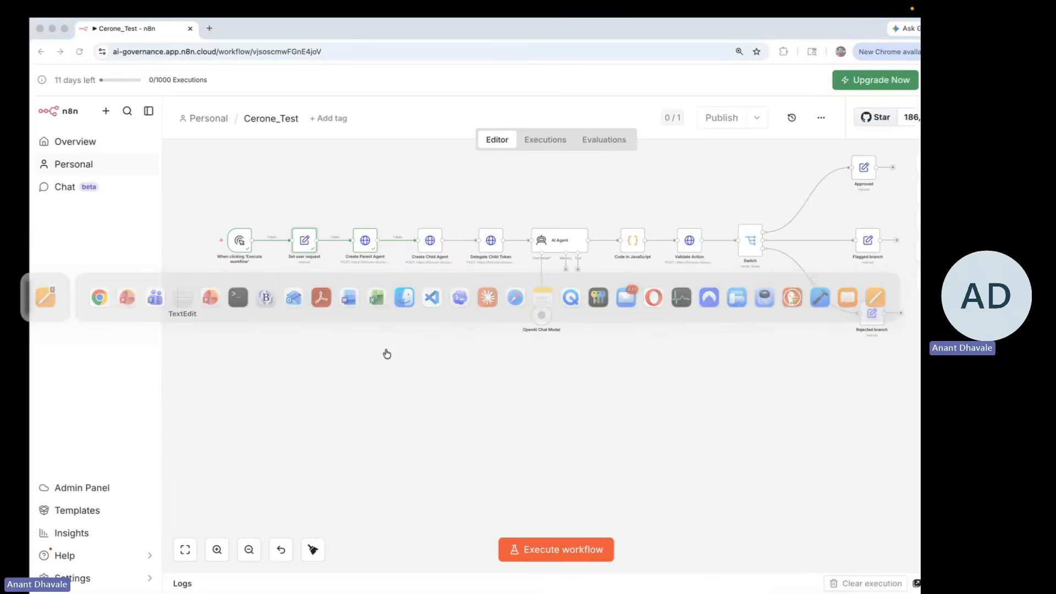
double_click(273, 242)
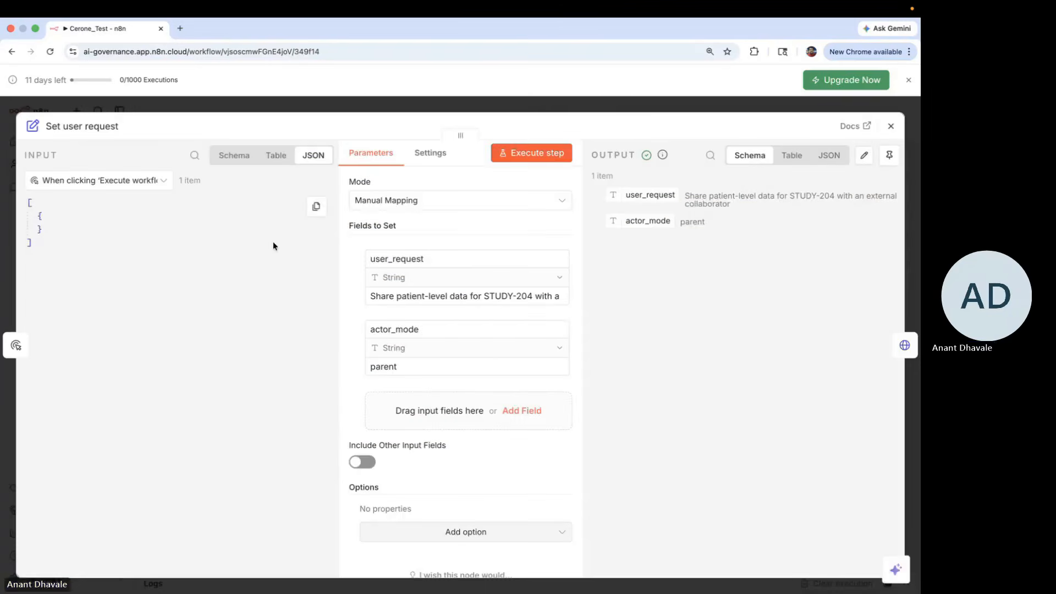
double_click(403, 296)
triple_click(403, 296)
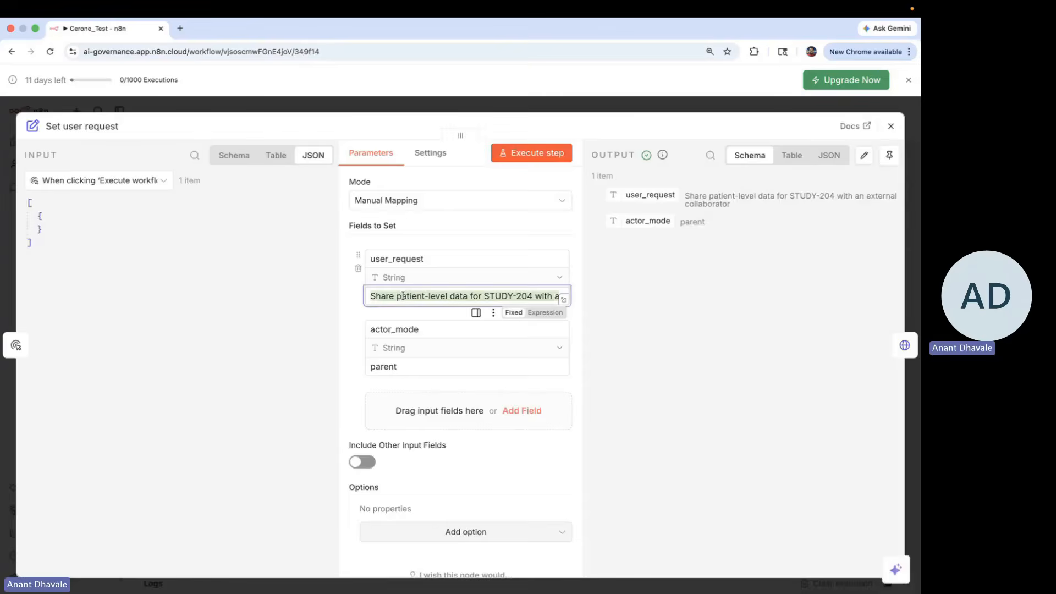
key("BackSpace")
key("super+v")
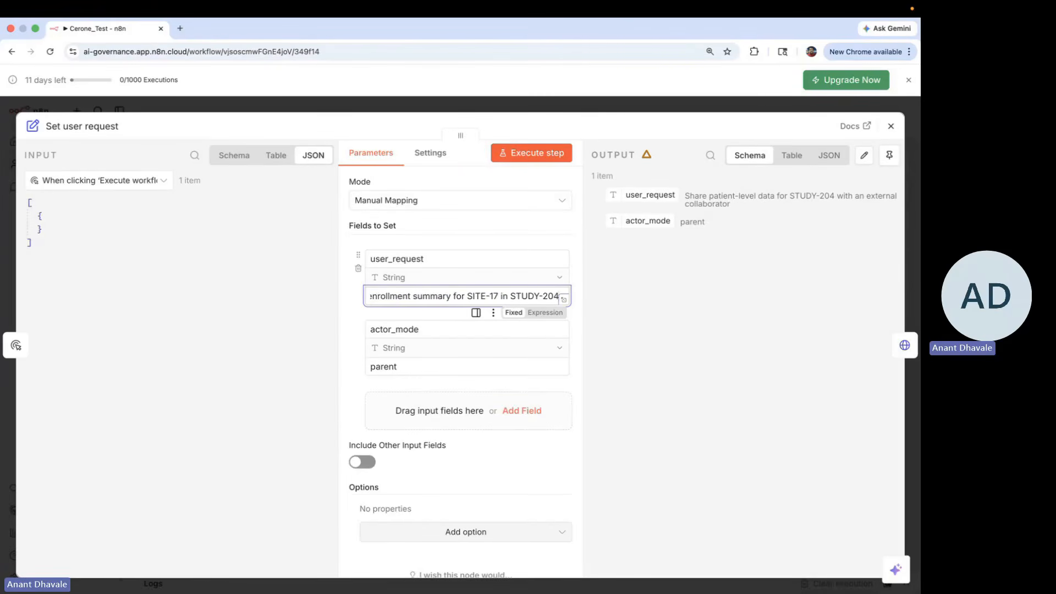
scroll(384, 296, "left", 2)
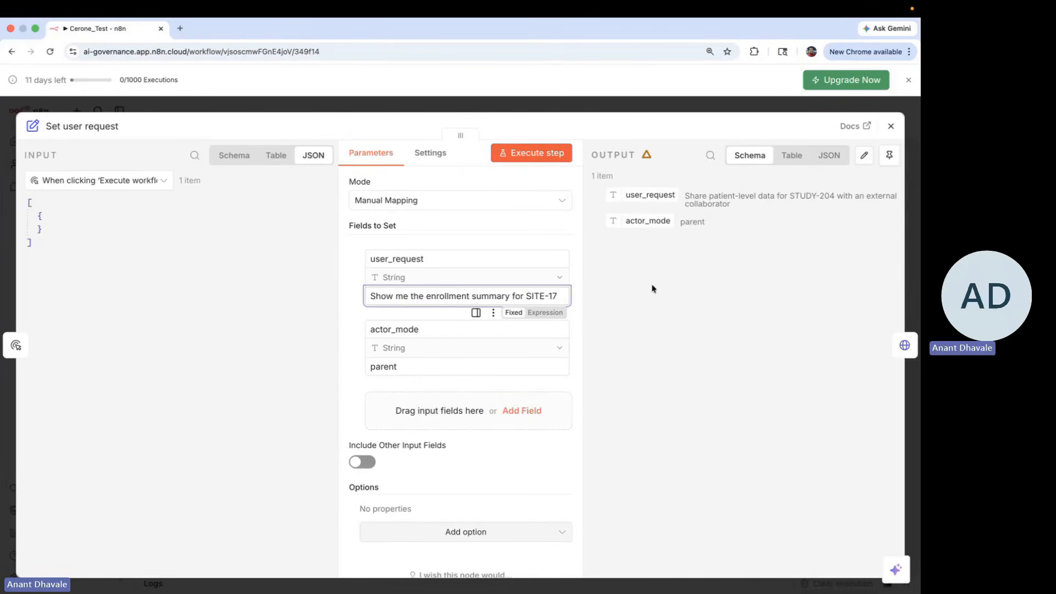
scroll(522, 296, "right", 2)
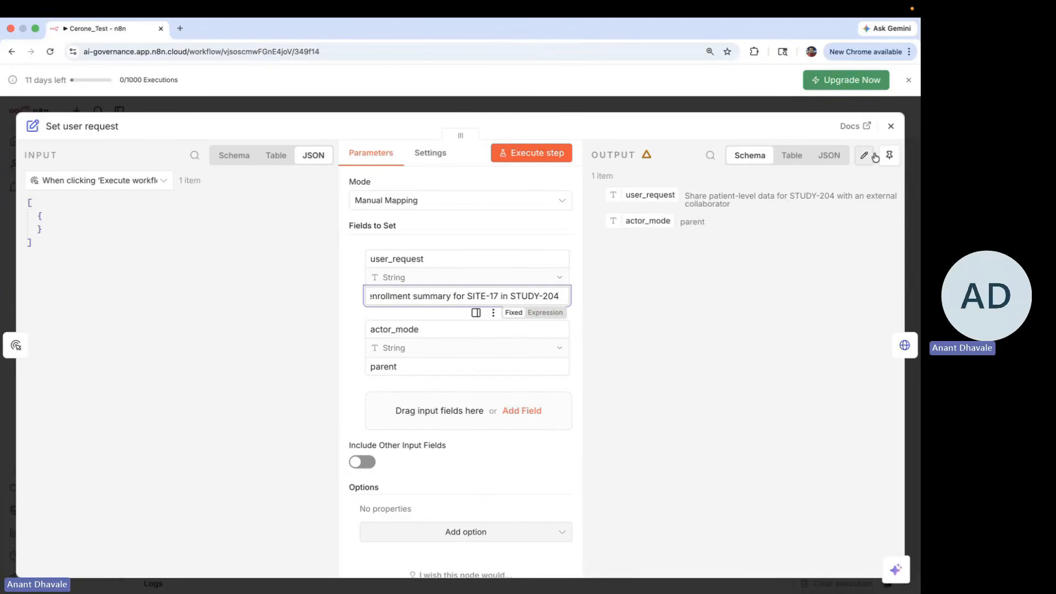
left_click(891, 127)
Set the actor_mode field of the Set user request node to "child" and return to the canvas.
double_click(274, 241)
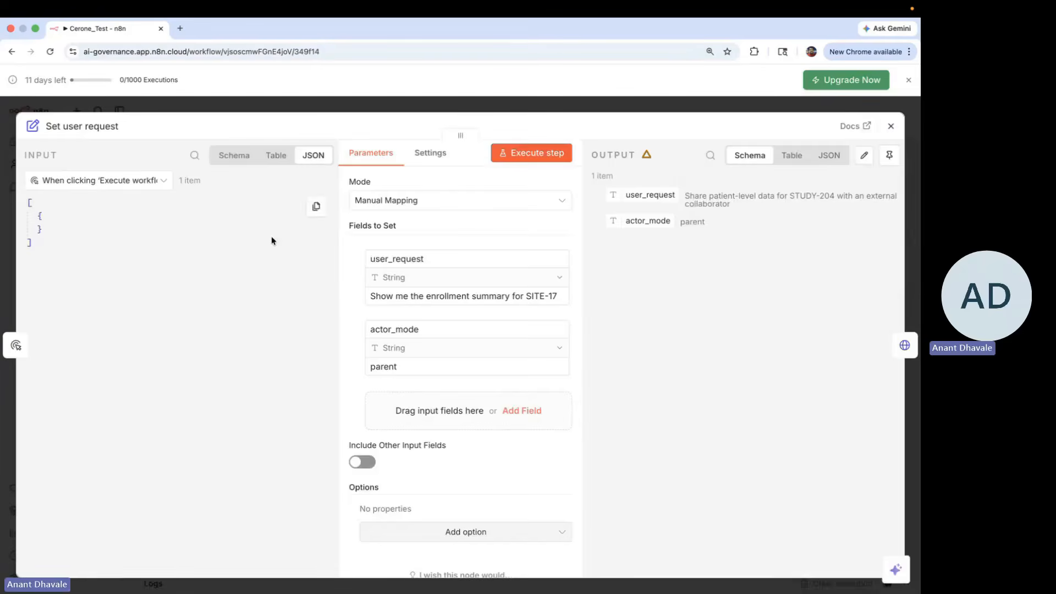
left_click(419, 368)
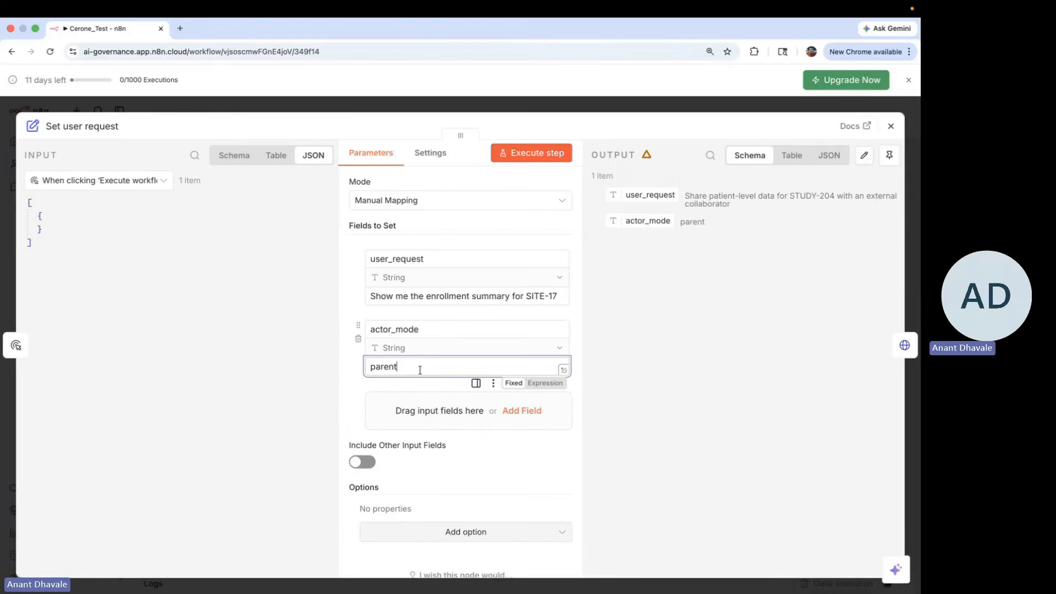
key("BackSpace")
key("BackSpace")
key("BackSpace")
key("BackSpace")
key("BackSpace")
key("BackSpace")
type("child")
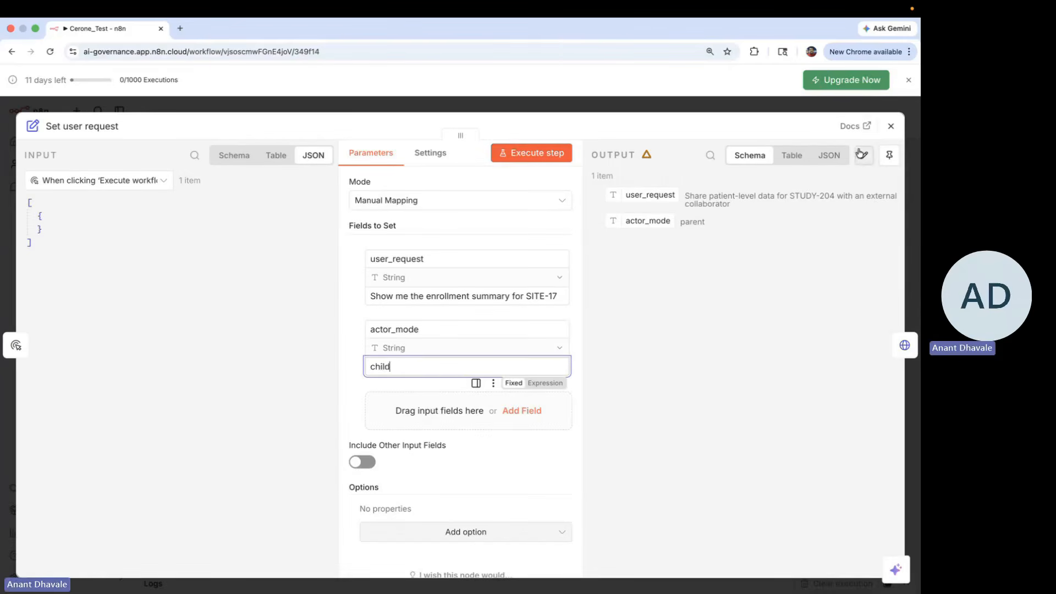
left_click(890, 126)
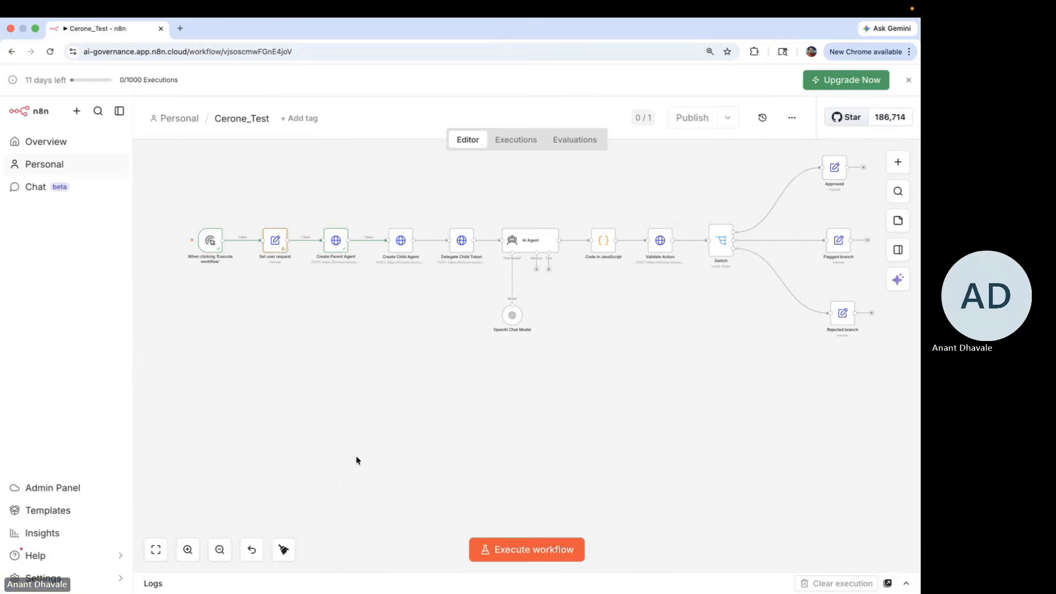
Execute the workflow for the enrollment summary request and inspect the path taken after the Switch node.
left_click(493, 550)
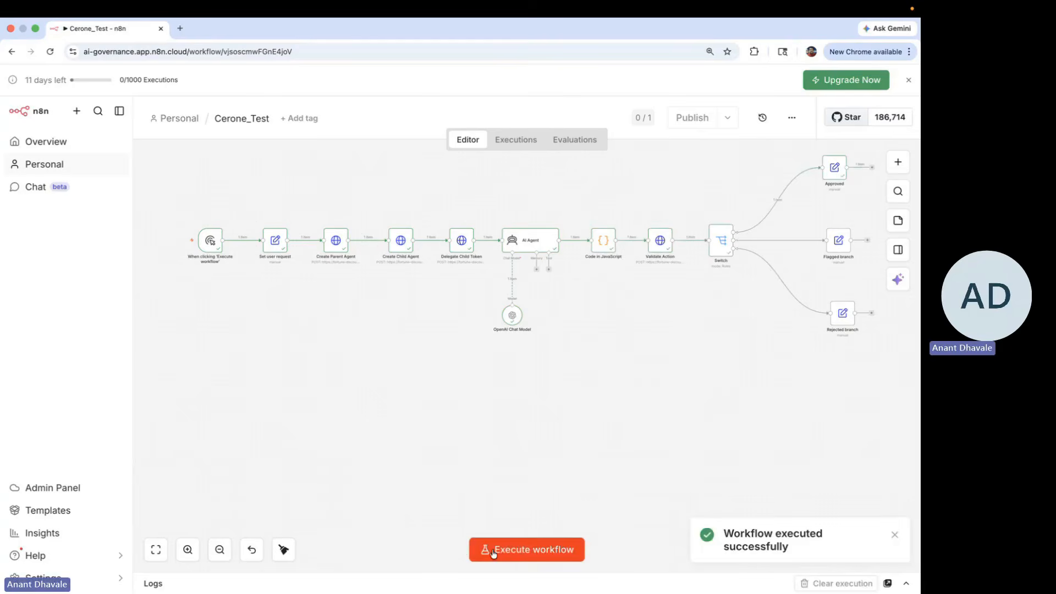
scroll(578, 438, "right", 2)
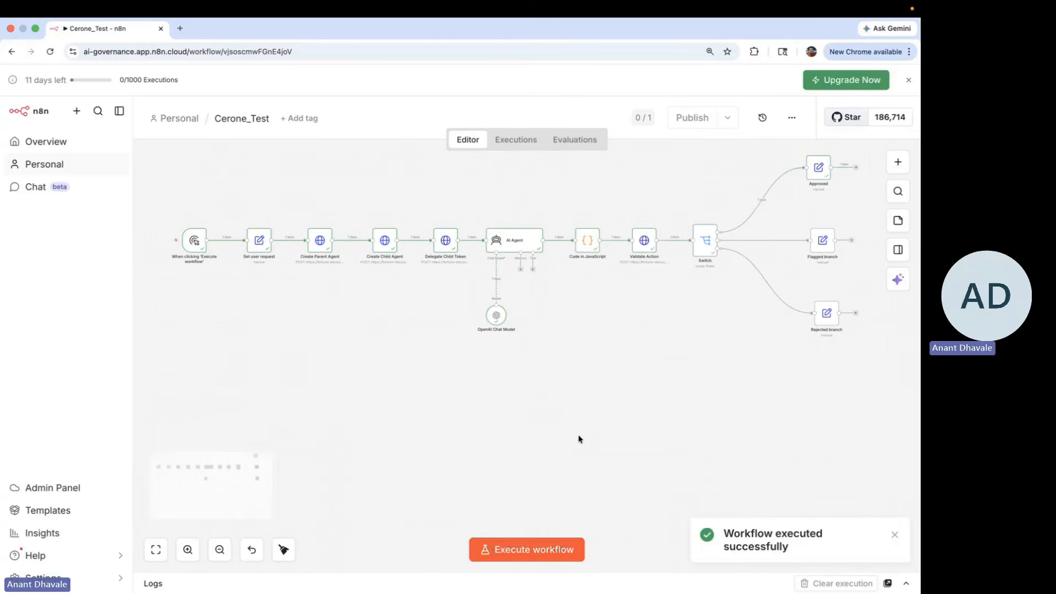
scroll(639, 327, "up", 3)
scroll(719, 273, "up", 2)
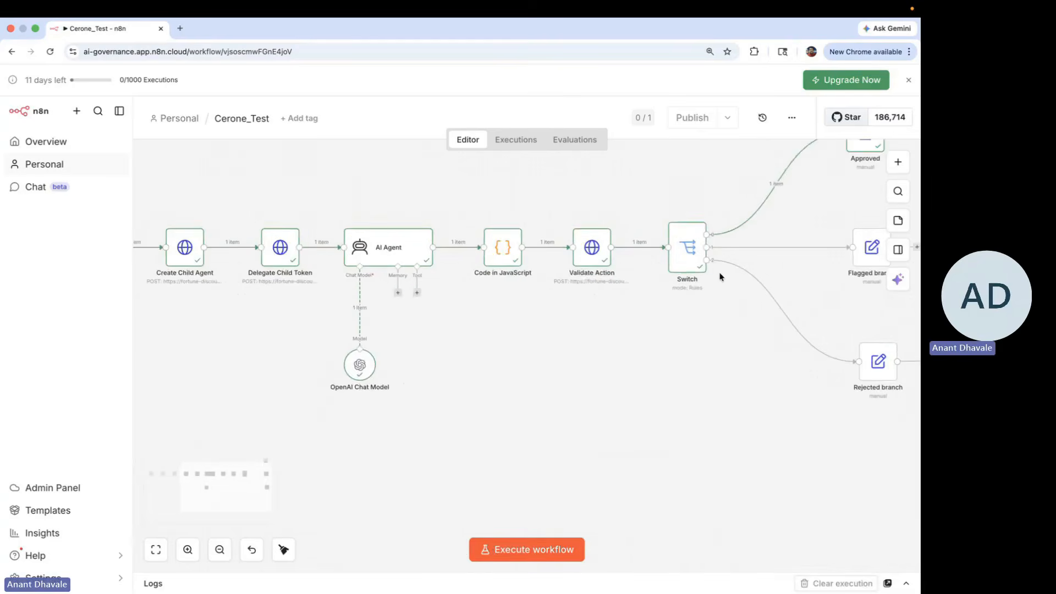
scroll(665, 297, "right", 3)
scroll(665, 297, "up", 2)
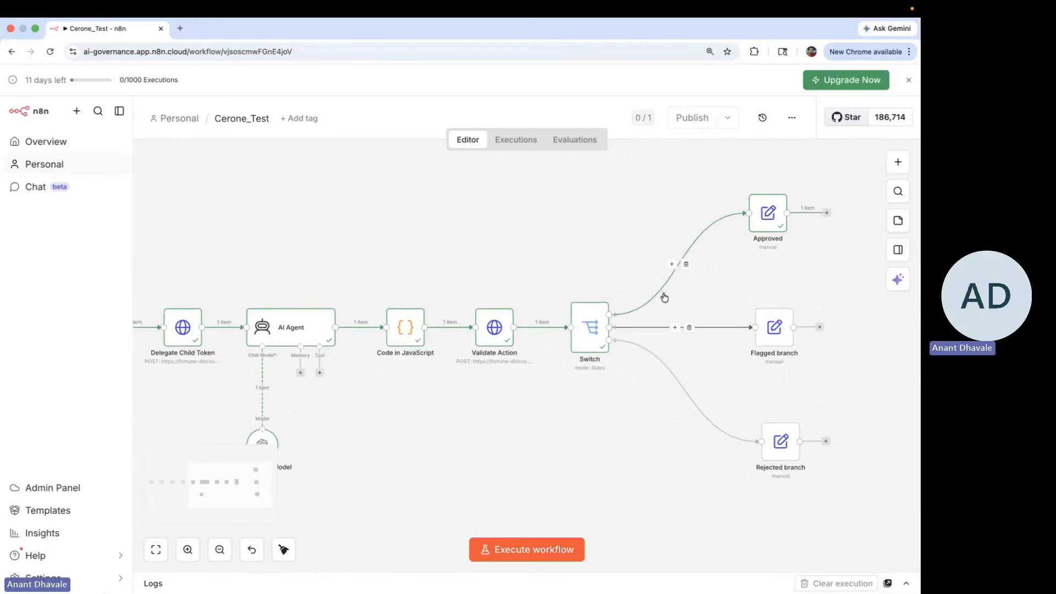
Examine the Approved node's output note and the result, semantic_alignment and trust_score in its input data, then close the node.
double_click(768, 224)
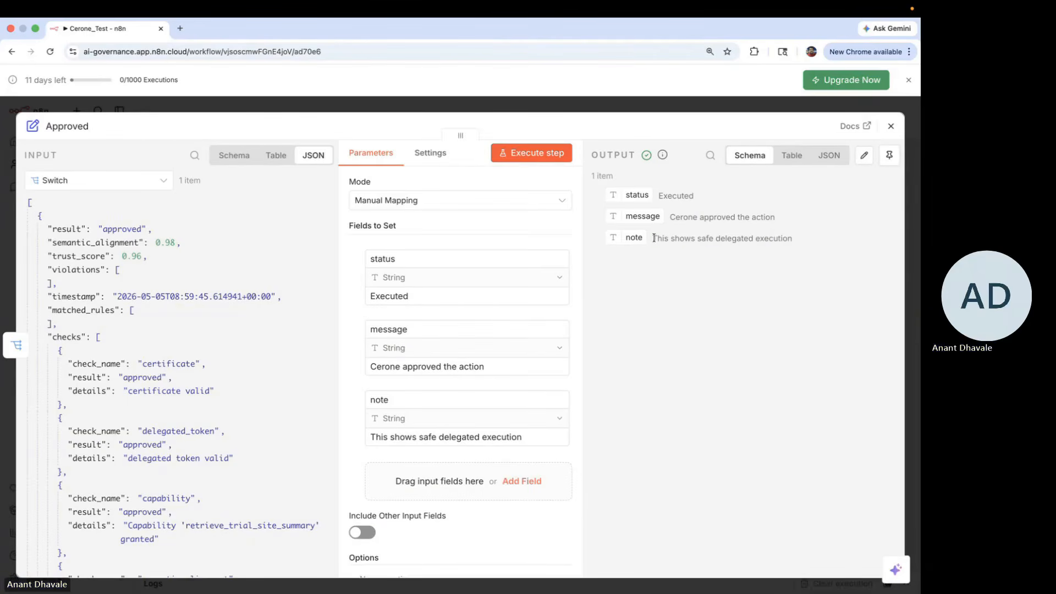
left_click_drag(654, 237, 807, 243)
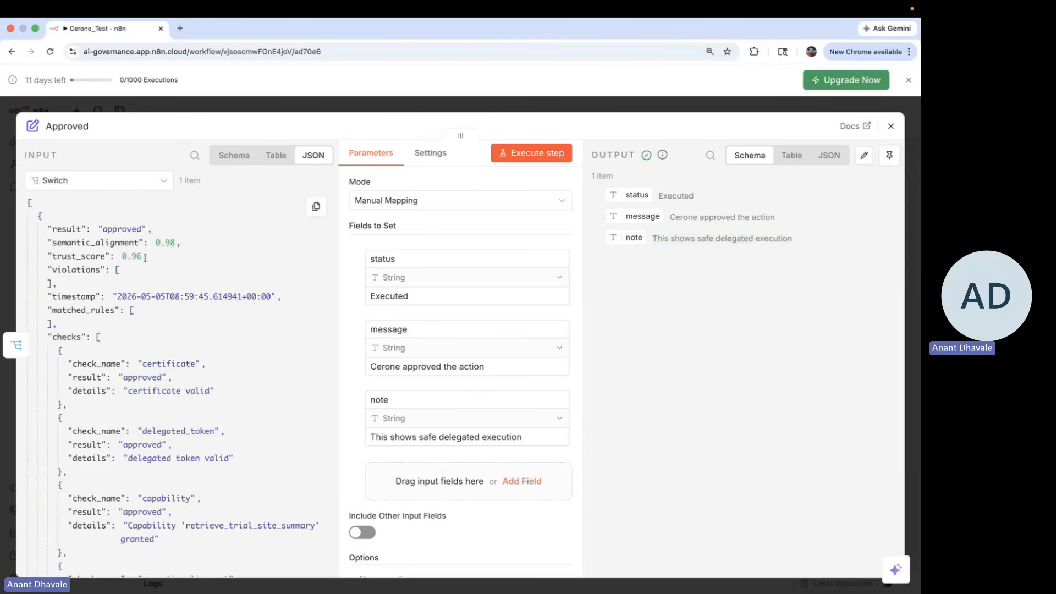
left_click_drag(145, 257, 57, 223)
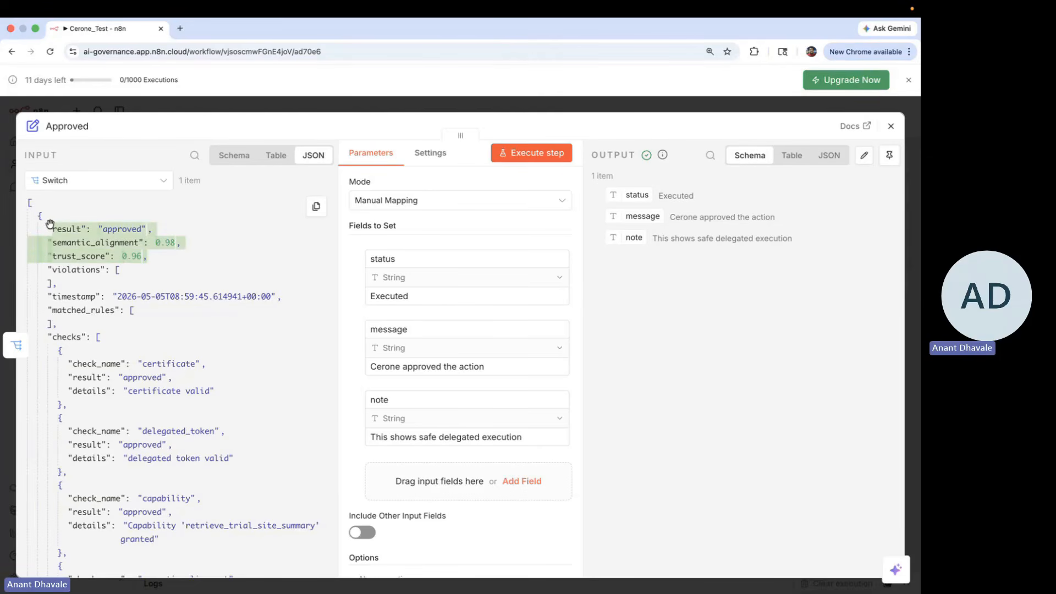
scroll(167, 367, "down", 1)
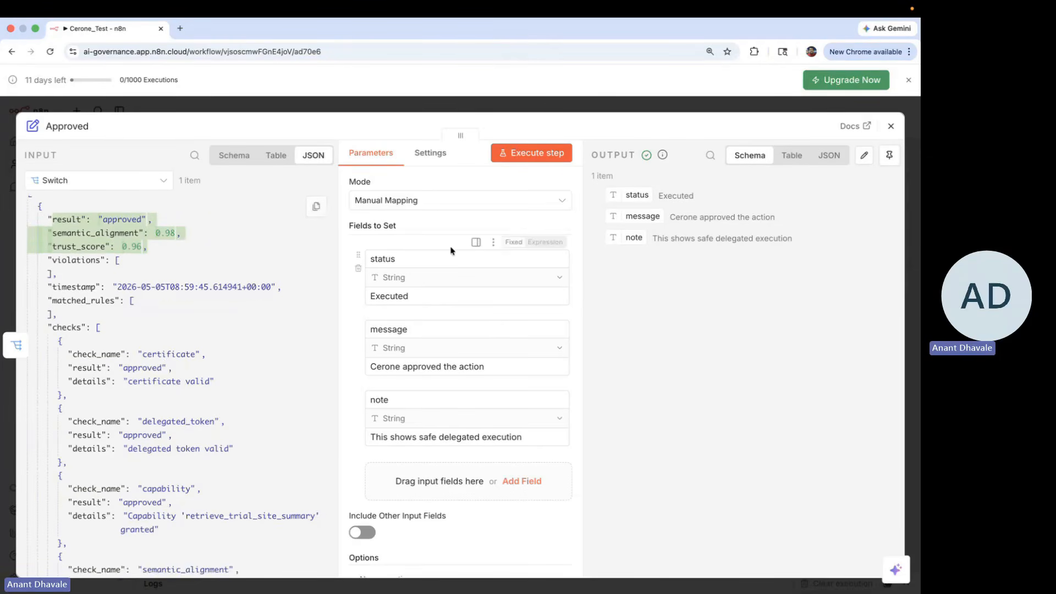
left_click(891, 128)
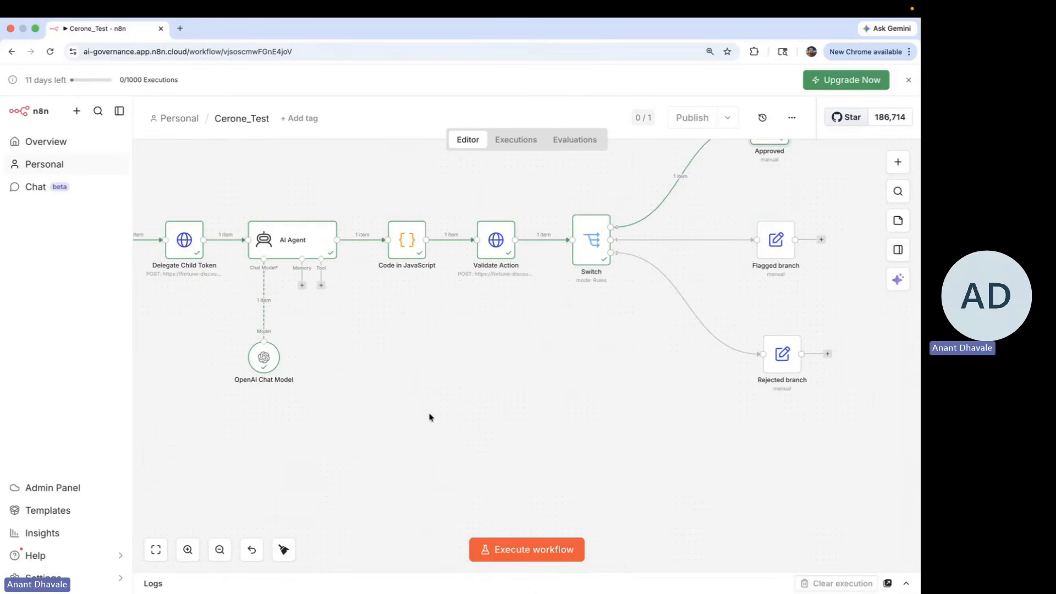
scroll(429, 417, "down", 2)
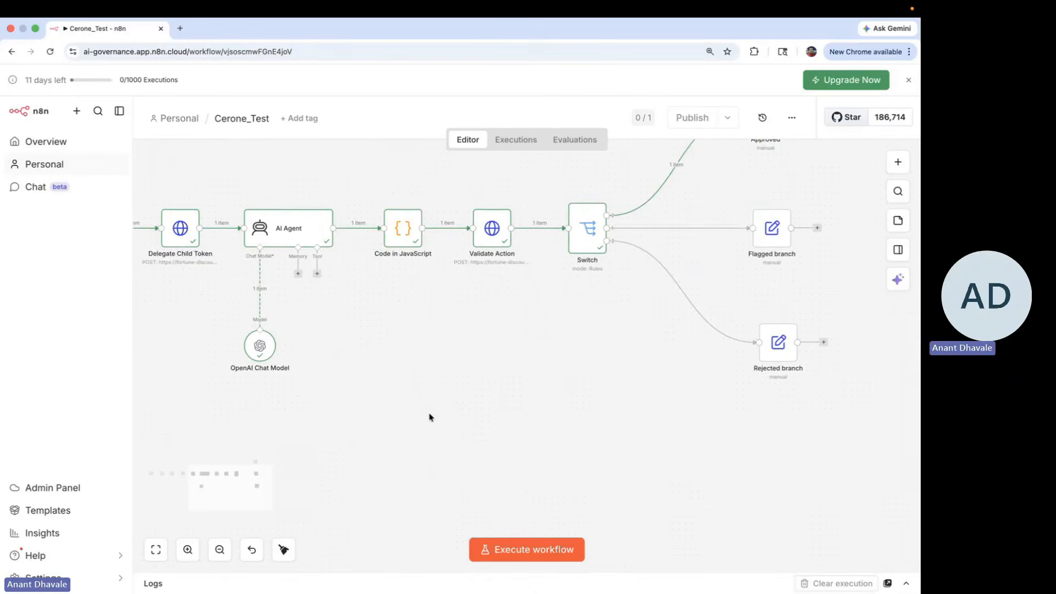
Switch to the TextEdit notes and copy the line "Export the patient cohort for STUDY-204".
key("super+Tab")
key("super+Tab")
key("super+Tab")
key("super+Tab")
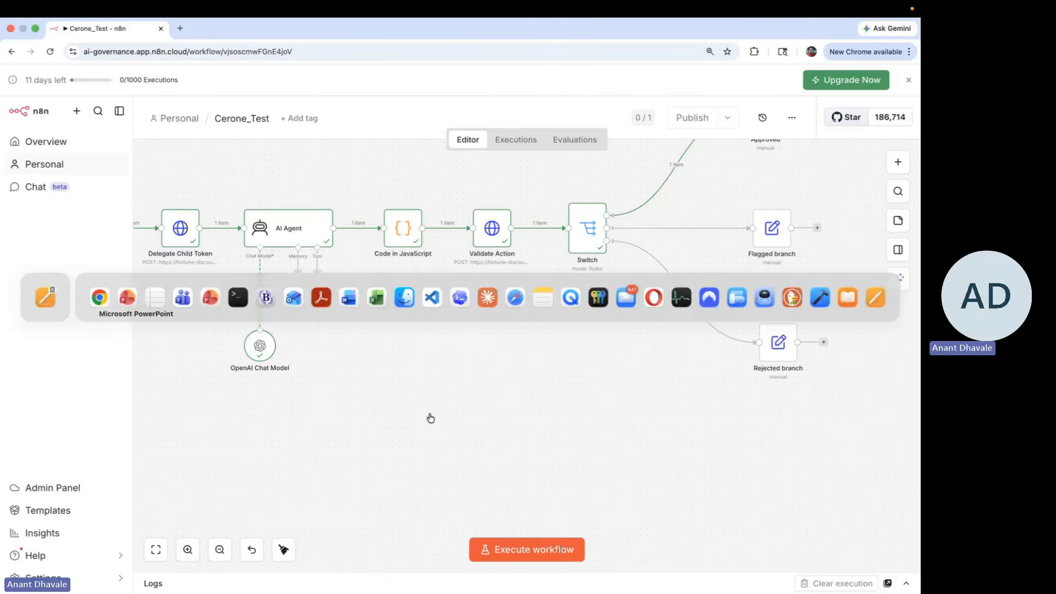
key("super+shift+Tab")
key("super+shift+Tab")
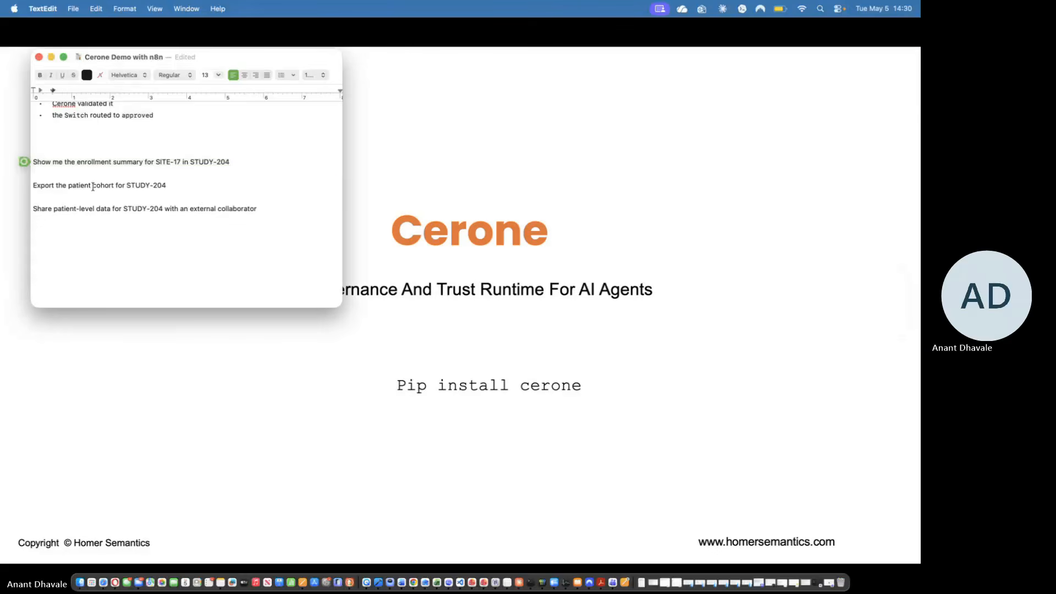
triple_click(93, 186)
key("ctrl+c")
Return to n8n in Chrome and replace the Set user request node's user_request value with "Export the patient cohort for STUDY-204".
key("super+Tab")
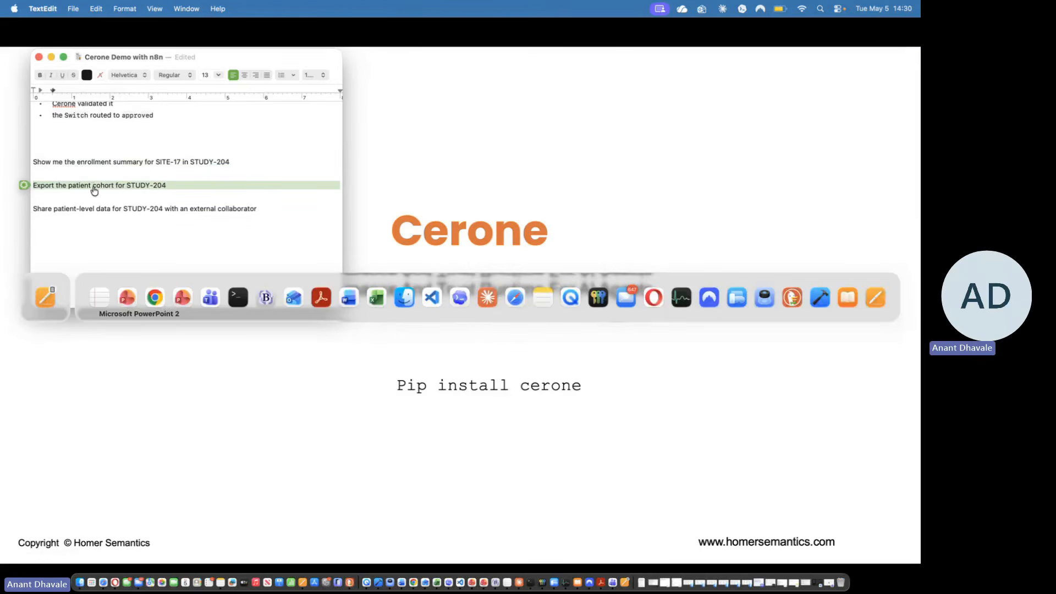
key("super+Tab")
left_click(156, 304)
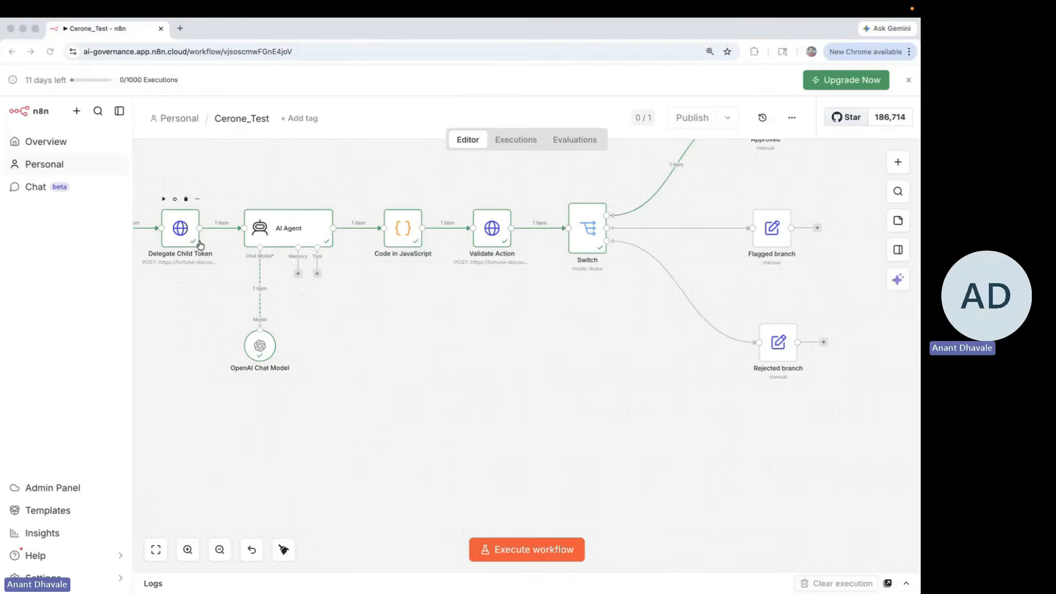
scroll(199, 243, "left", 10)
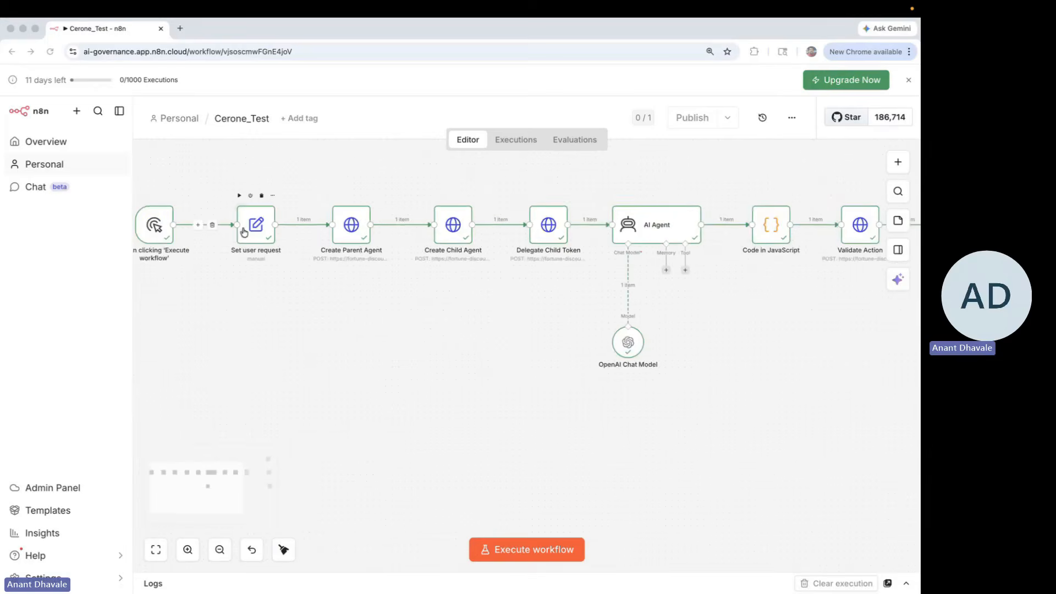
double_click(248, 234)
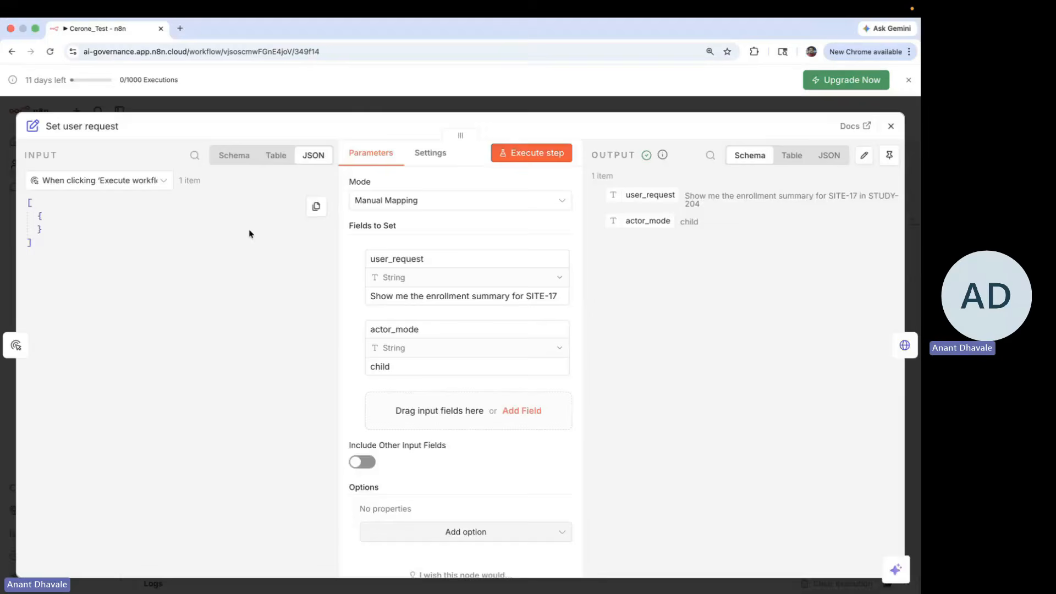
double_click(414, 297)
key("ctrl+a")
key("ctrl+v")
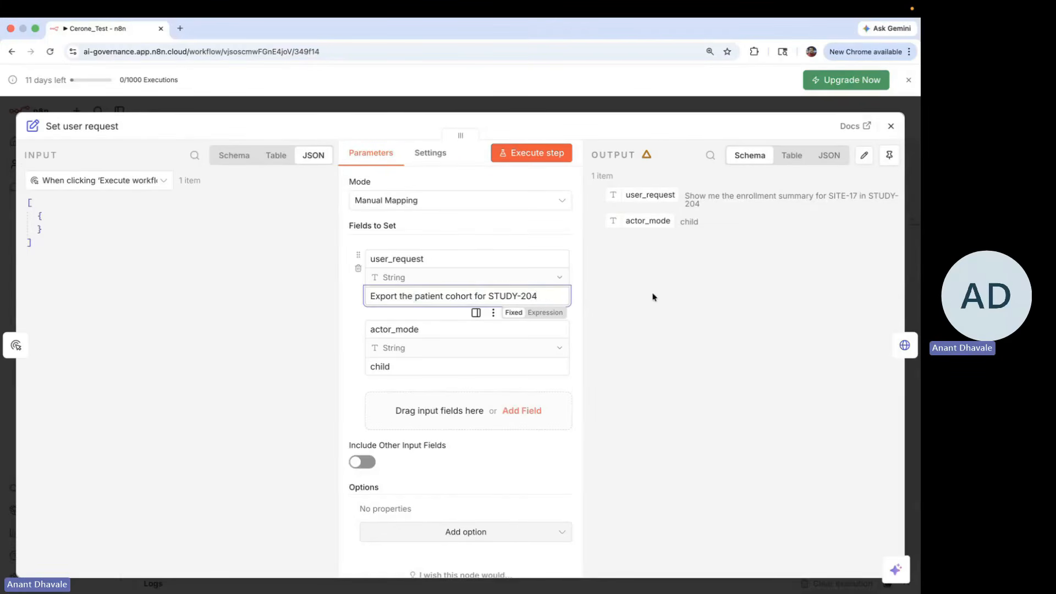
left_click(664, 298)
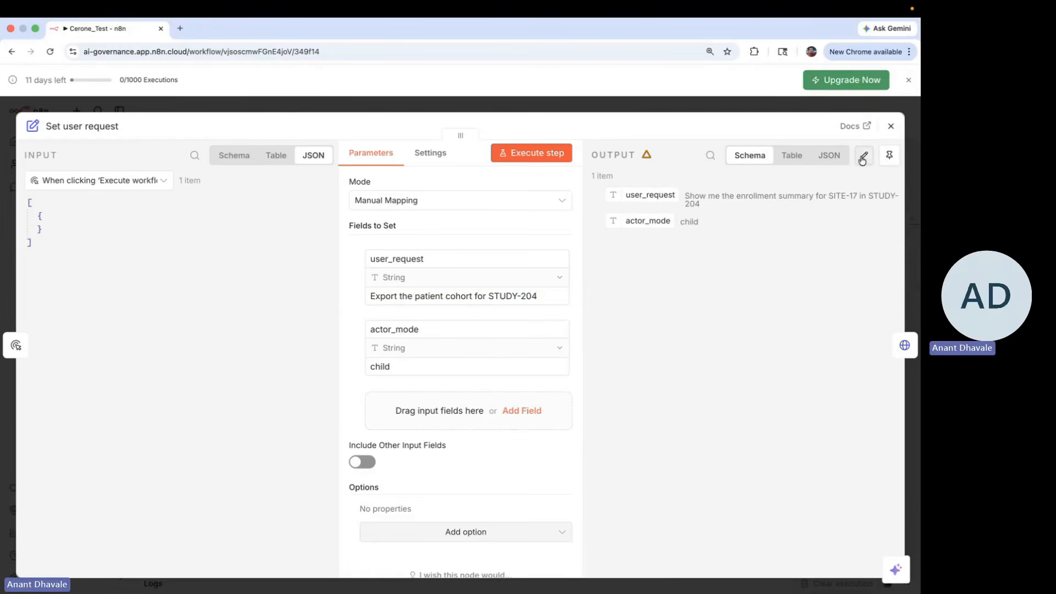
left_click(891, 126)
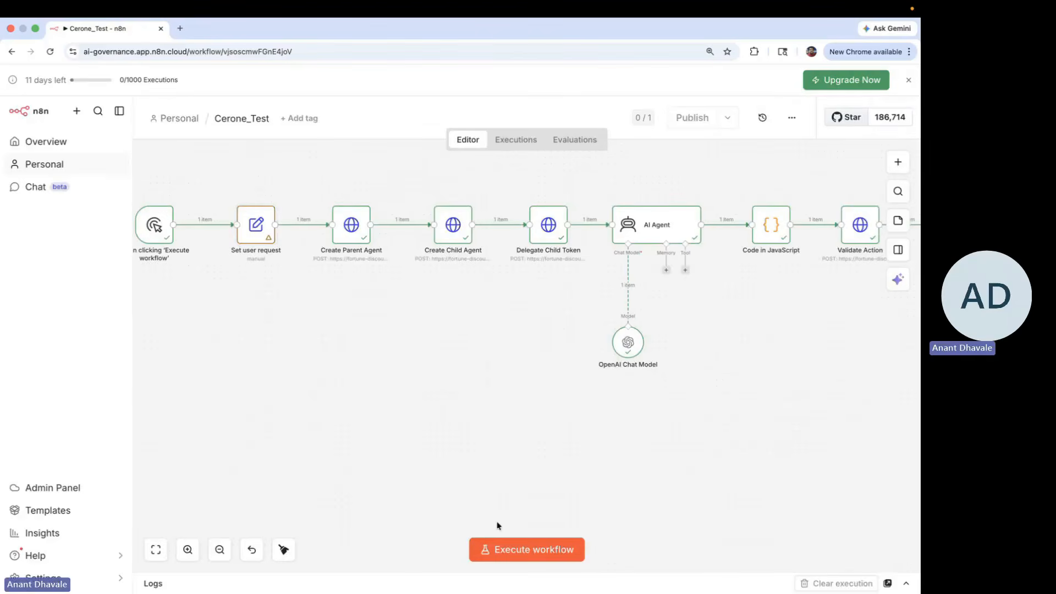
Execute the workflow for the patient cohort export request and follow the run to the Switch branches.
left_click(502, 549)
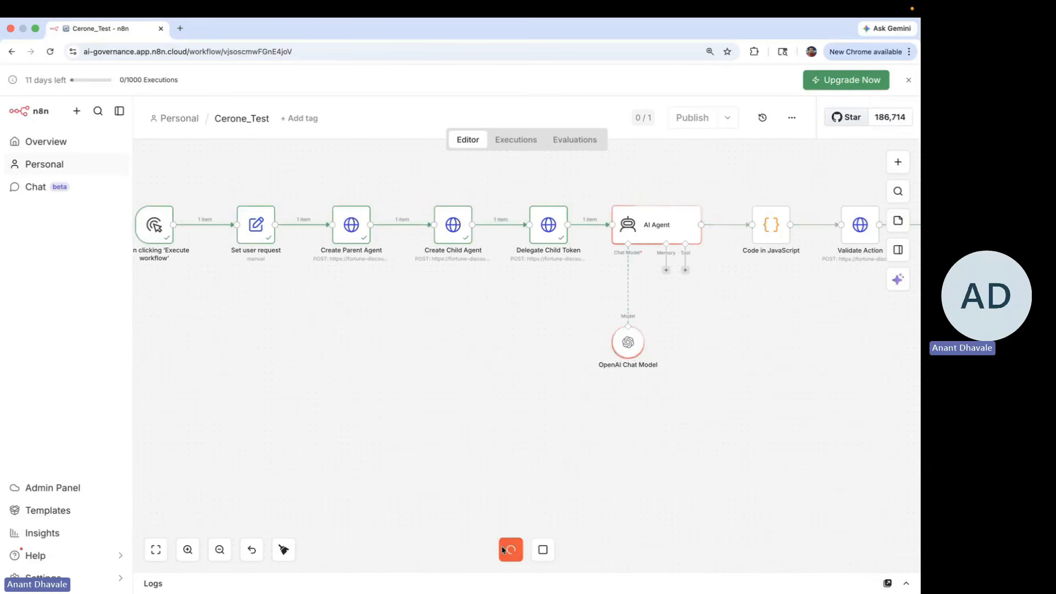
scroll(510, 445, "right", 2)
scroll(510, 444, "right", 10)
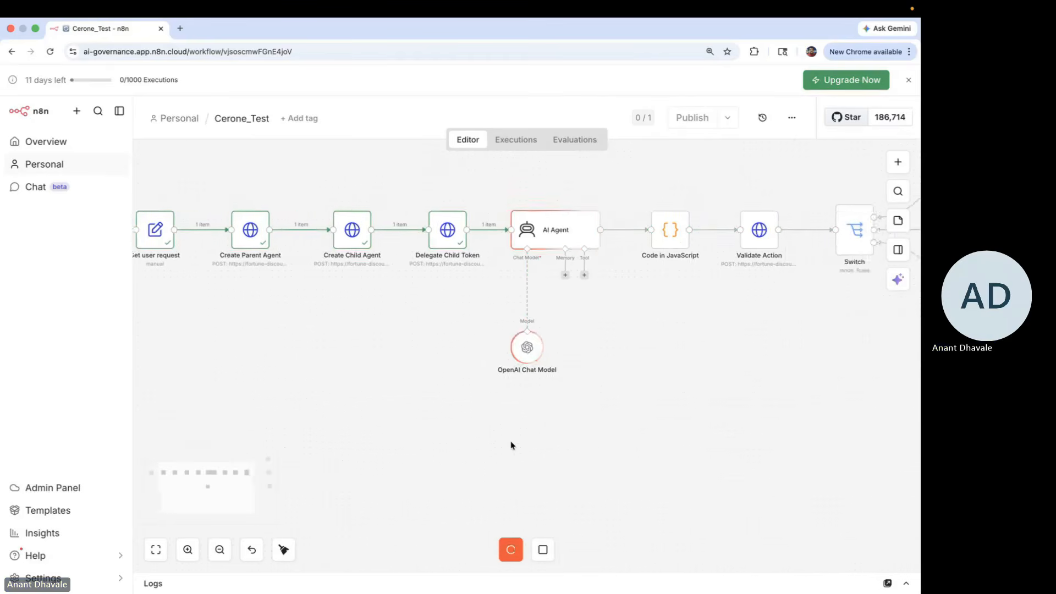
scroll(510, 444, "up", 2)
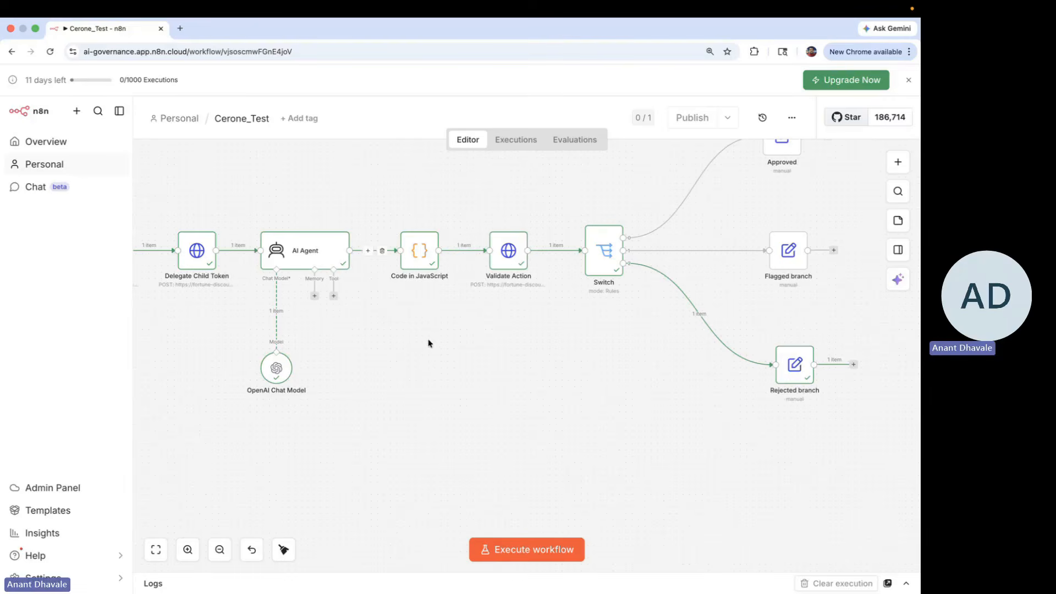
Examine the executed path from the child agent and token nodes through Validate Action to the Switch branches.
scroll(397, 328, "left", 2)
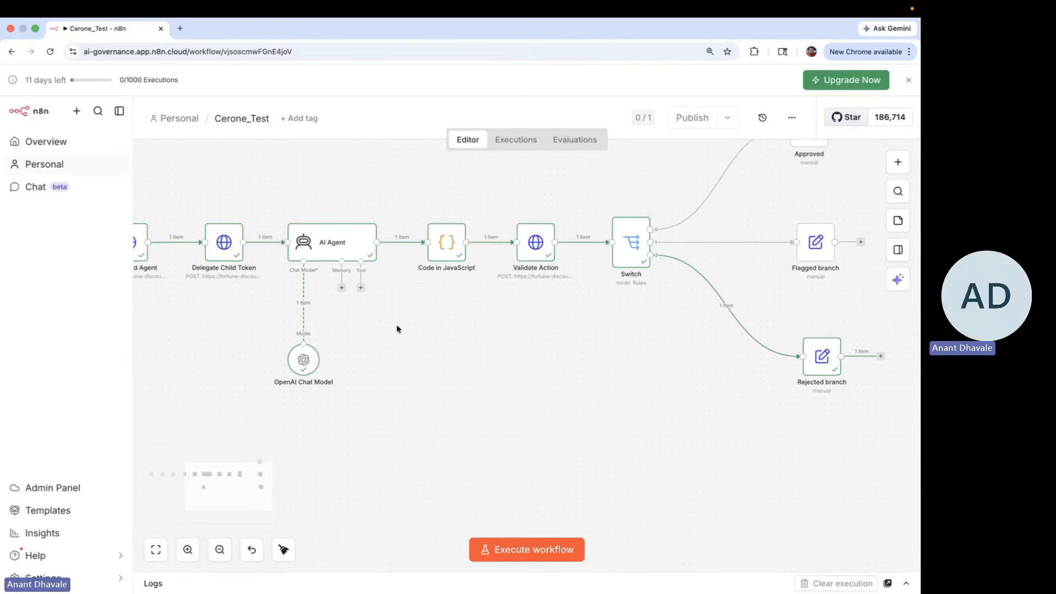
scroll(396, 328, "left", 2)
scroll(241, 324, "left", 2)
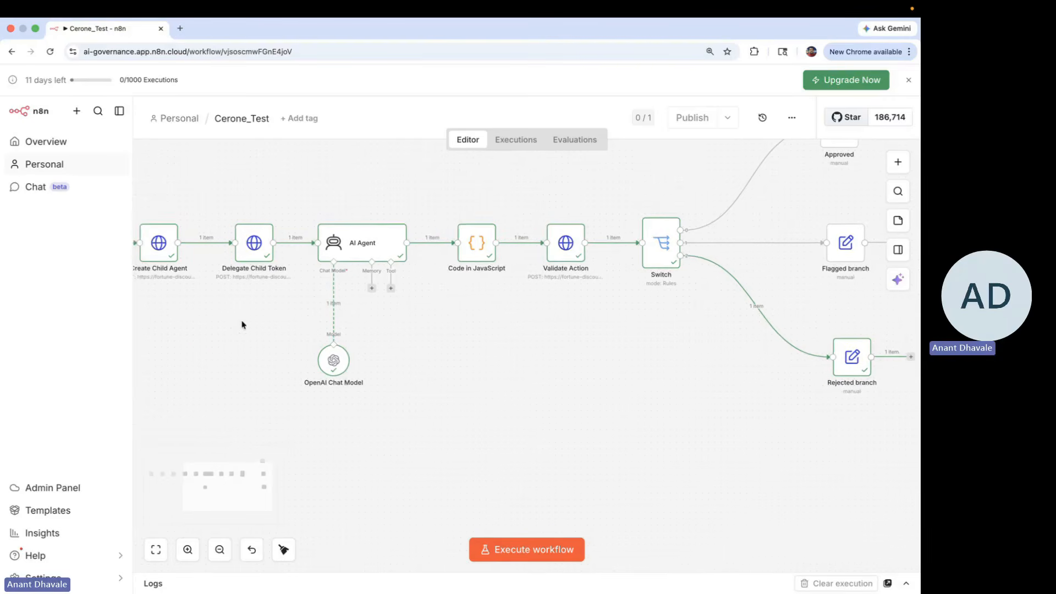
scroll(662, 343, "right", 3)
scroll(661, 343, "up", 2)
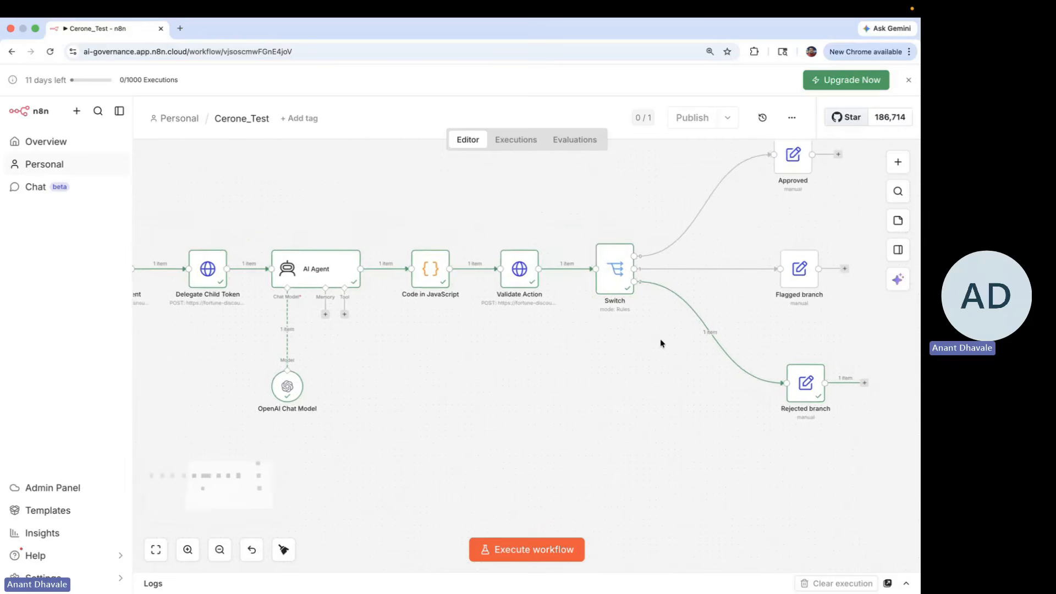
scroll(736, 274, "down", 2)
scroll(737, 275, "right", 2)
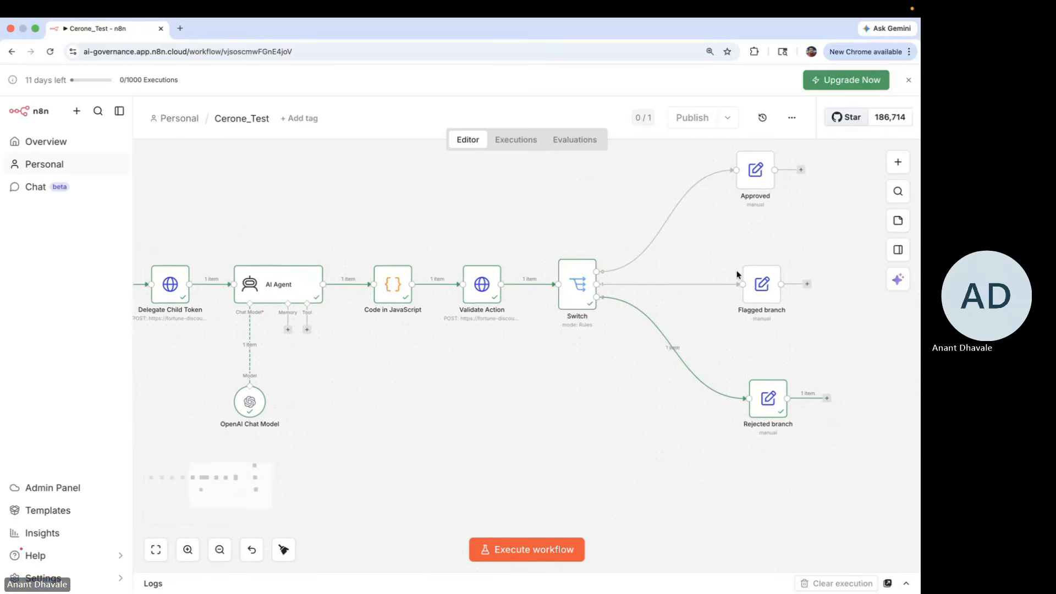
scroll(750, 347, "down", 2)
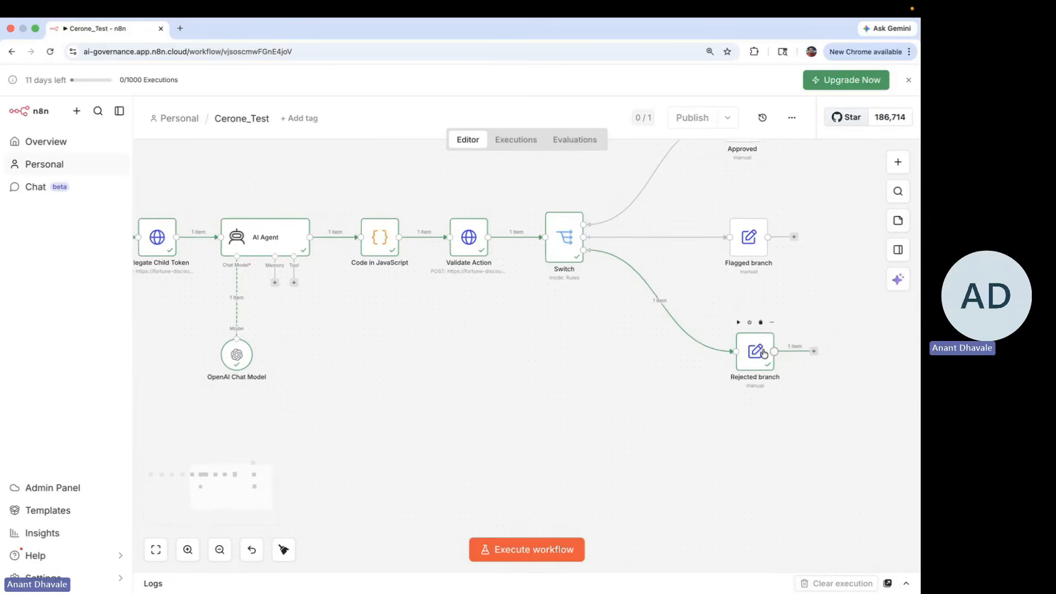
Open the Rejected branch node, review its status, message and violations output, and close the node.
left_click(757, 364)
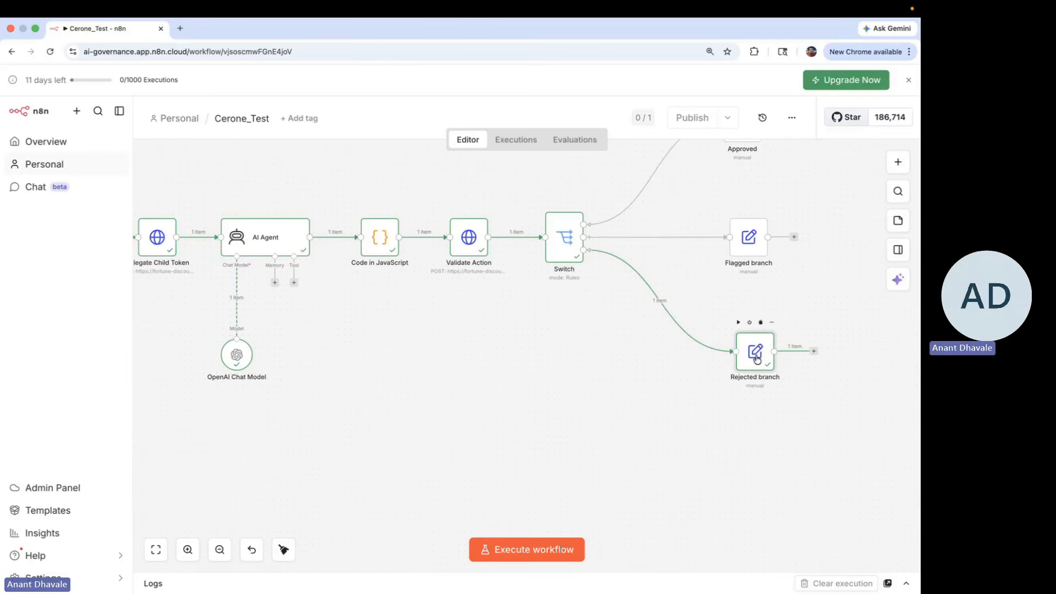
double_click(756, 357)
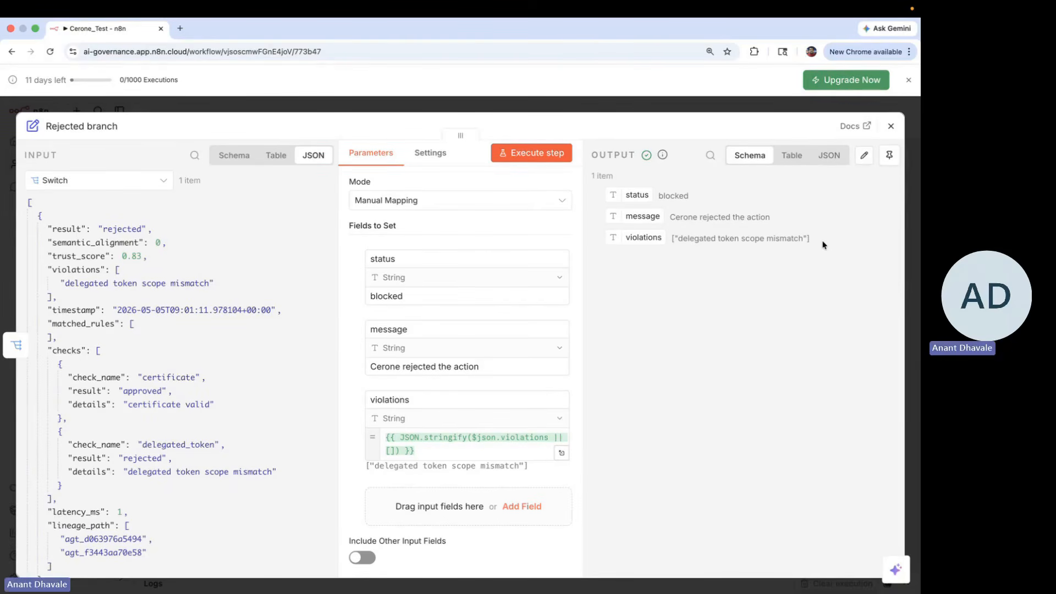
left_click_drag(823, 244, 619, 197)
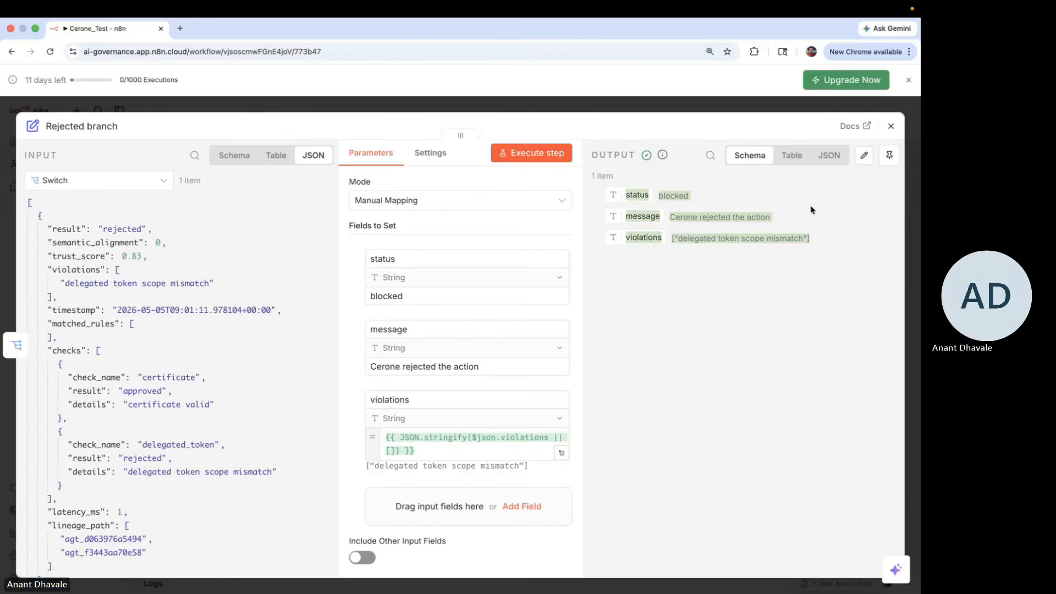
left_click(893, 126)
Set actor_mode to "parent" in the Set user request node and close the node.
scroll(339, 322, "left", 5)
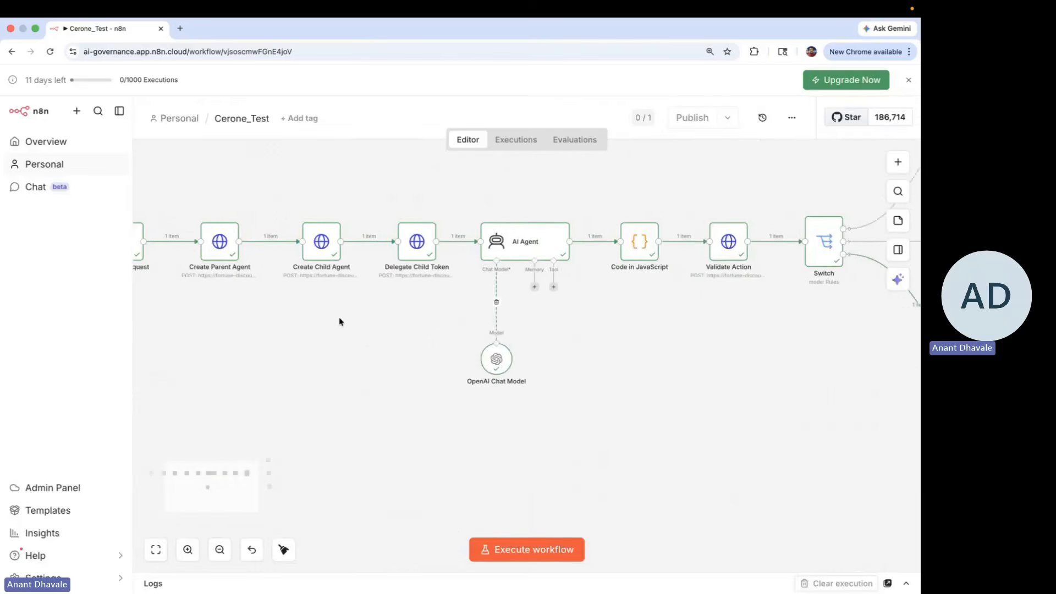
scroll(354, 313, "left", 5)
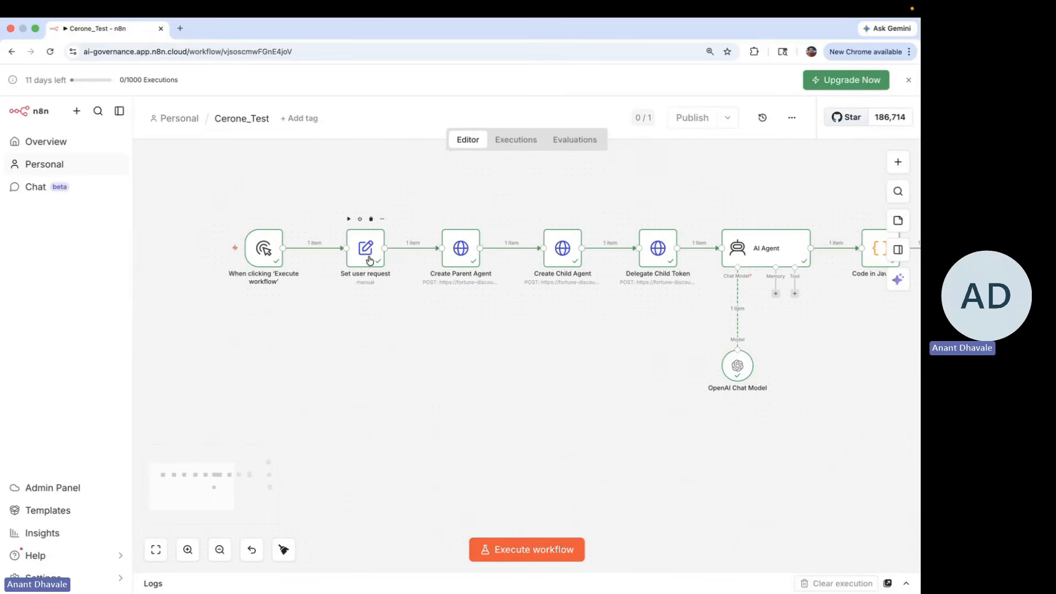
double_click(370, 260)
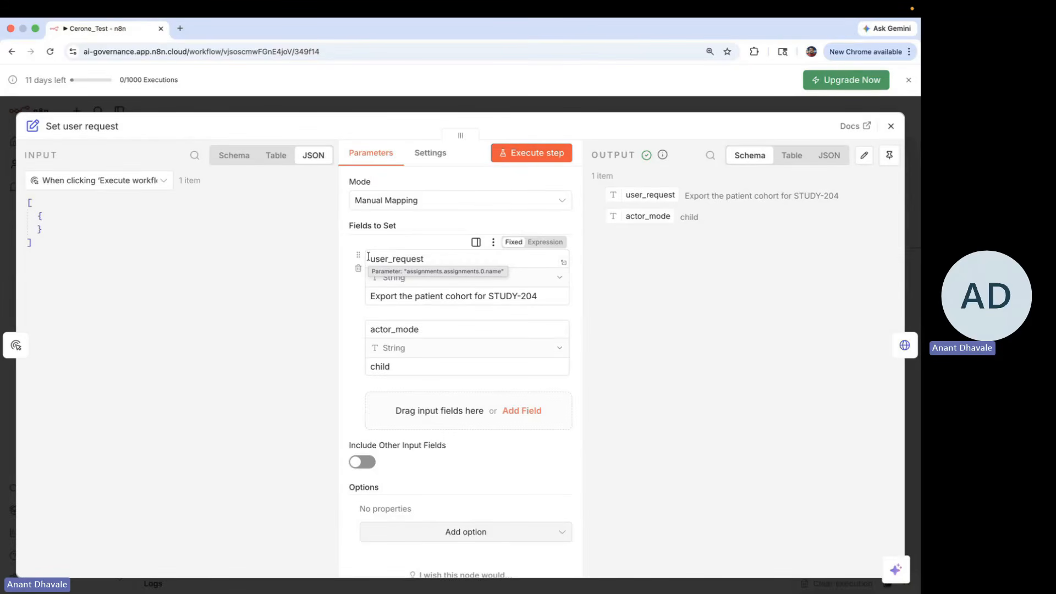
double_click(381, 367)
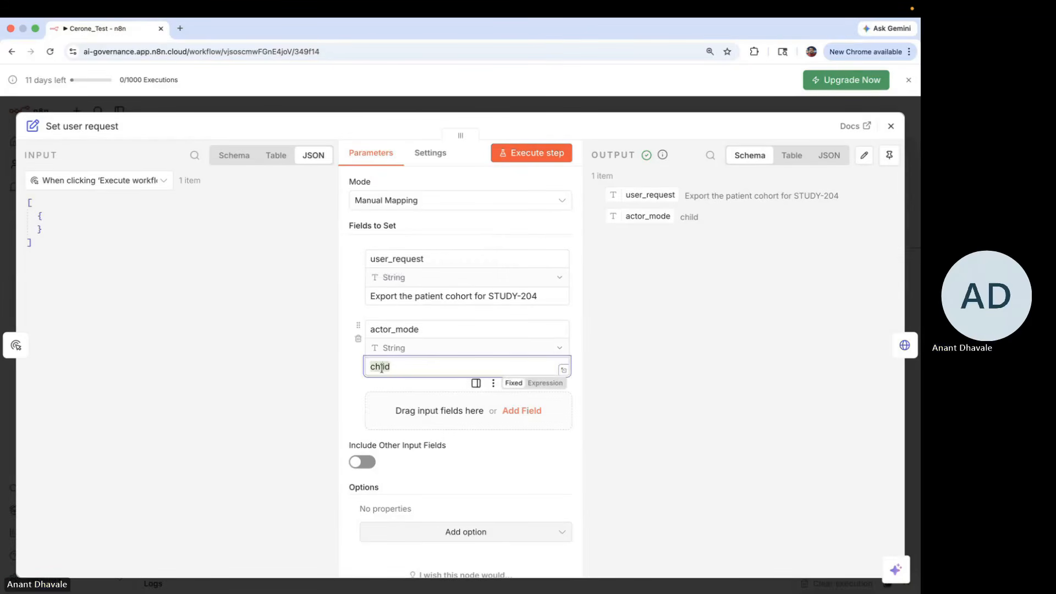
key("BackSpace")
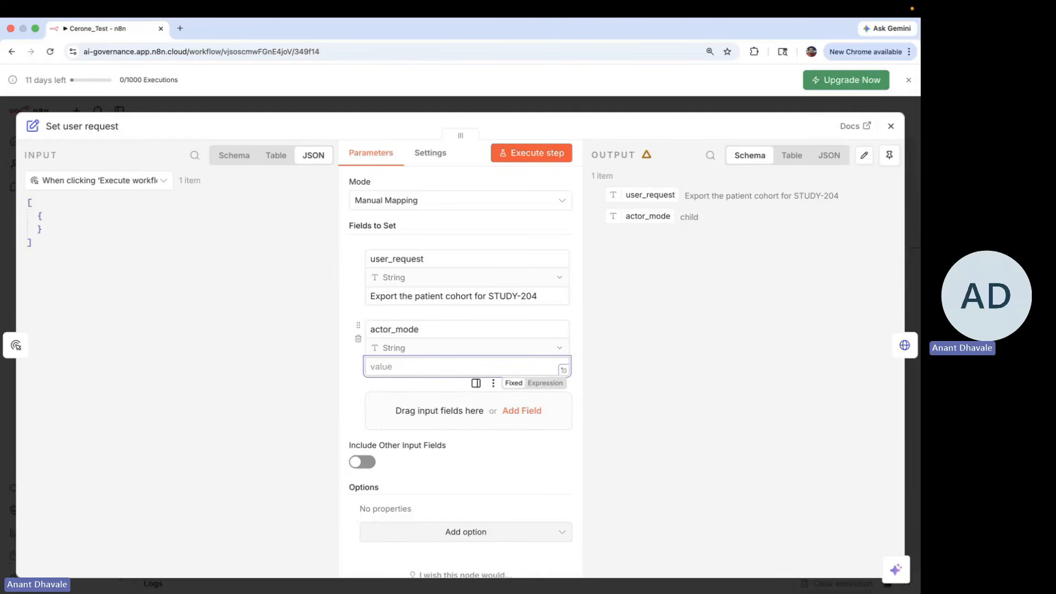
type("parent")
left_click(889, 129)
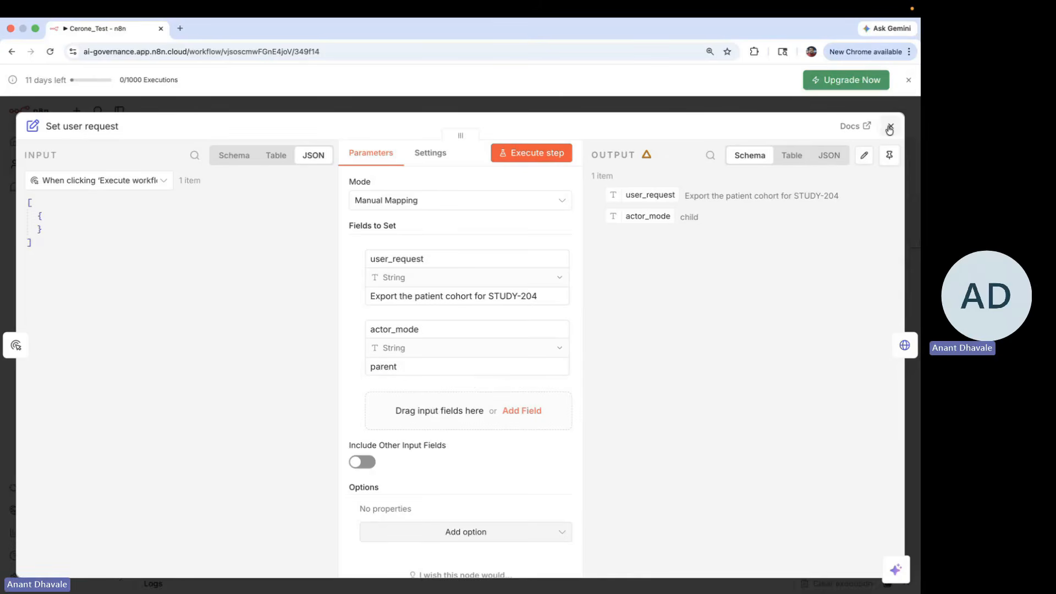
left_click(889, 128)
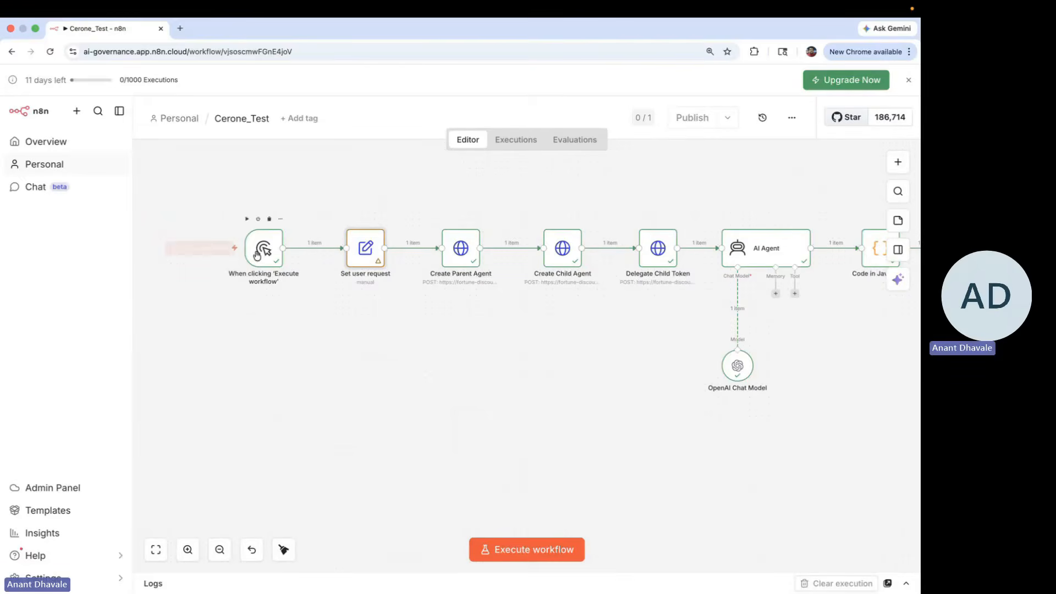
Execute the workflow for the patient cohort export as the parent agent and follow the run to the Switch branches.
left_click(503, 548)
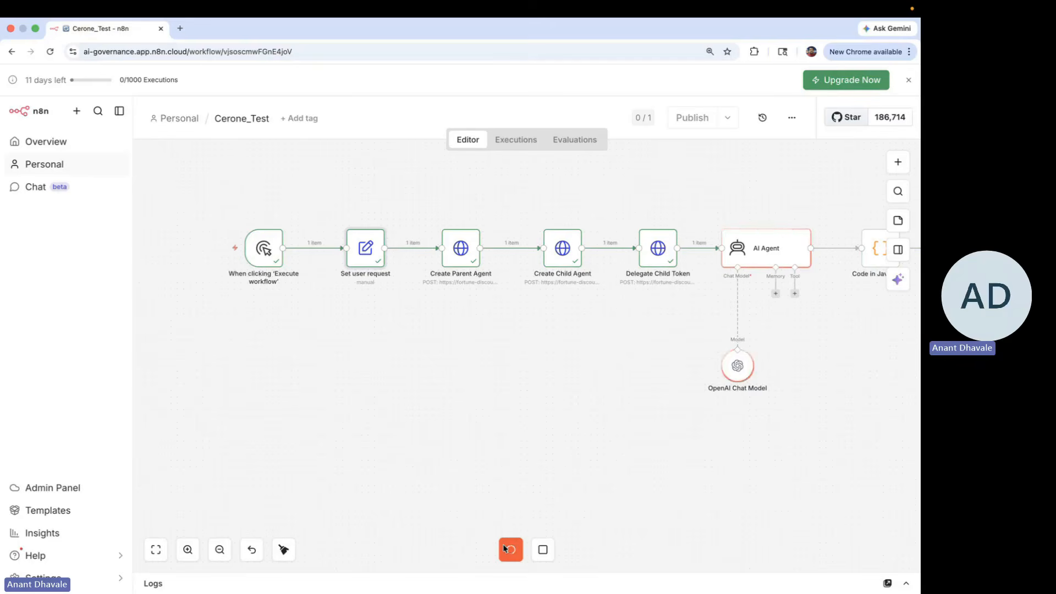
scroll(567, 431, "right", 10)
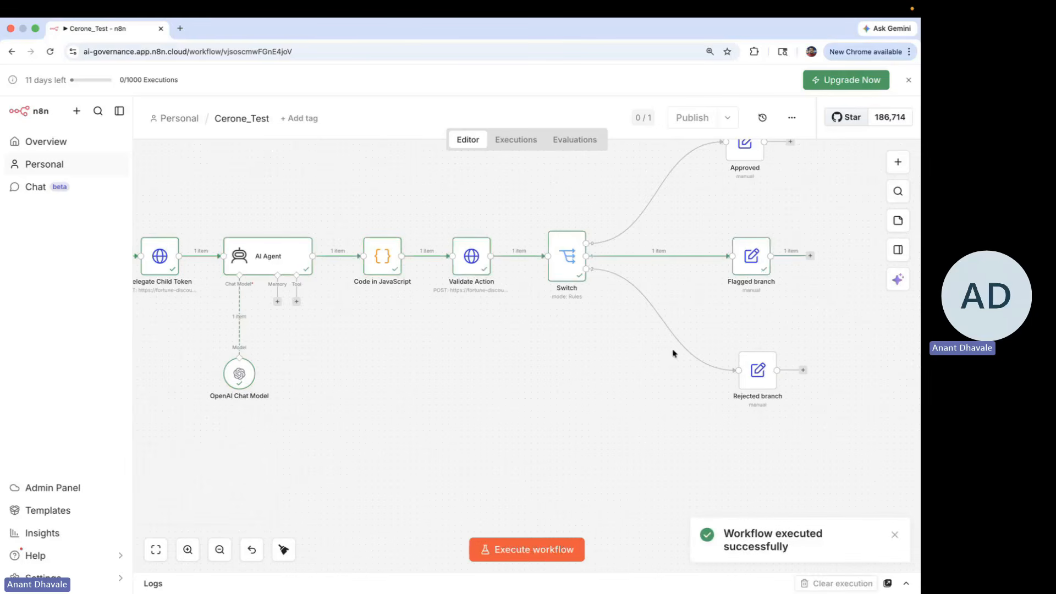
scroll(784, 271, "up", 3)
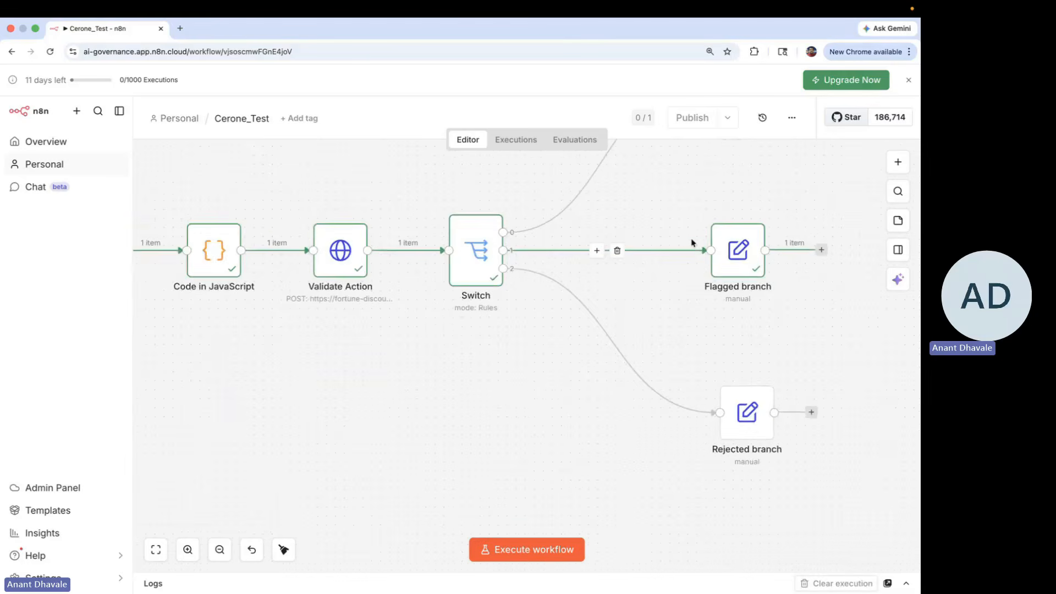
Open the Flagged branch node, review its output fields and the Switch input data, and close the node.
mouse_move(729, 248)
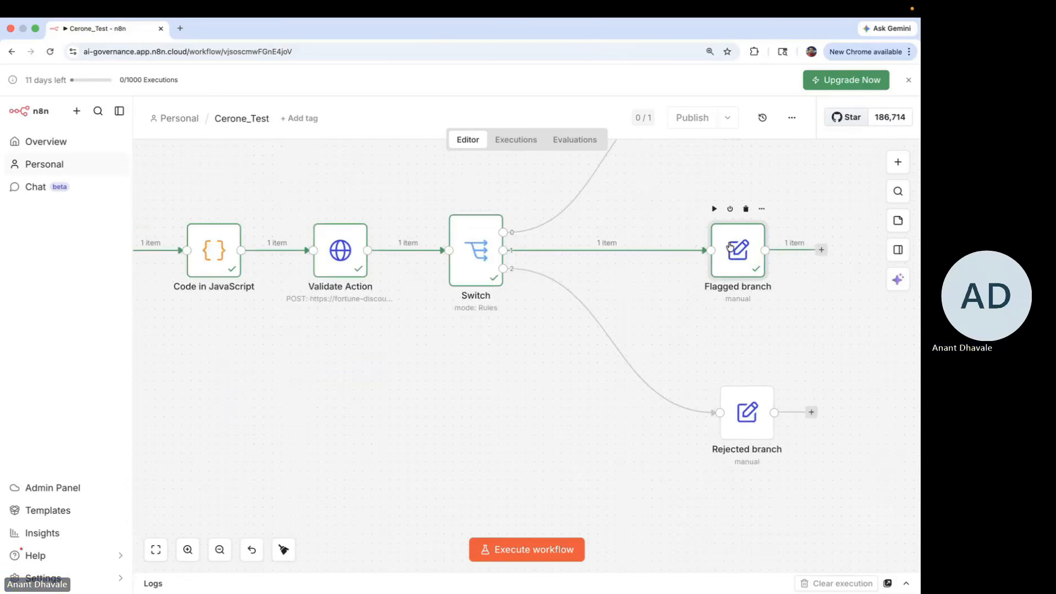
double_click(730, 247)
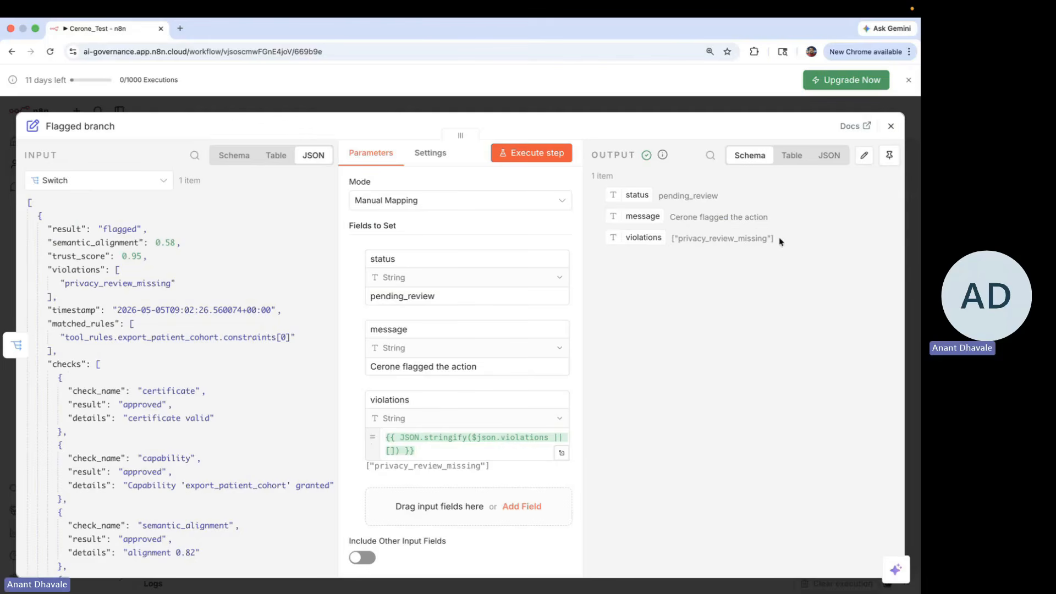
left_click_drag(780, 242, 653, 202)
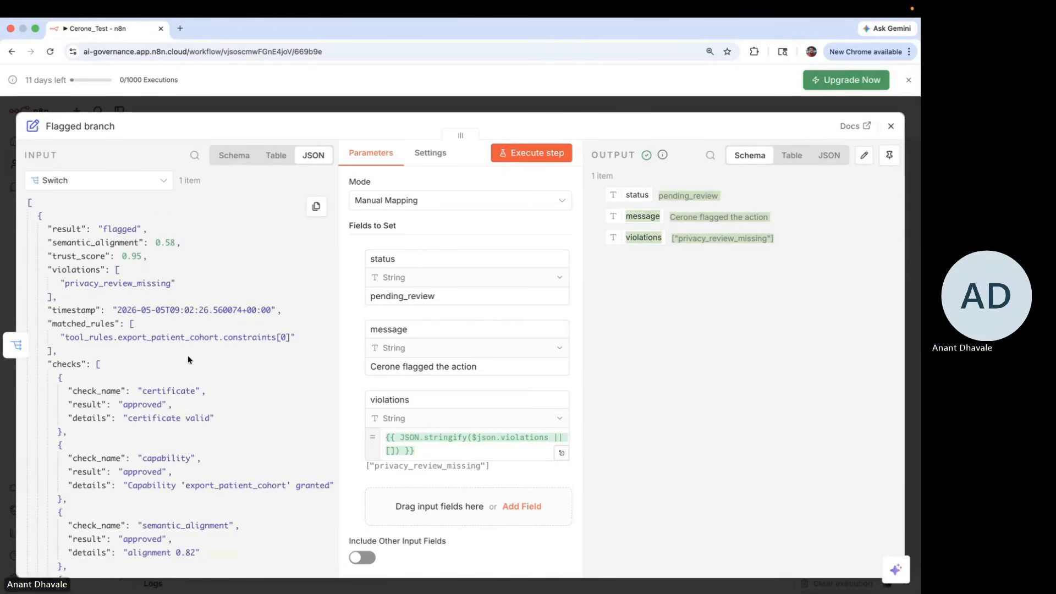
scroll(187, 355, "down", 1)
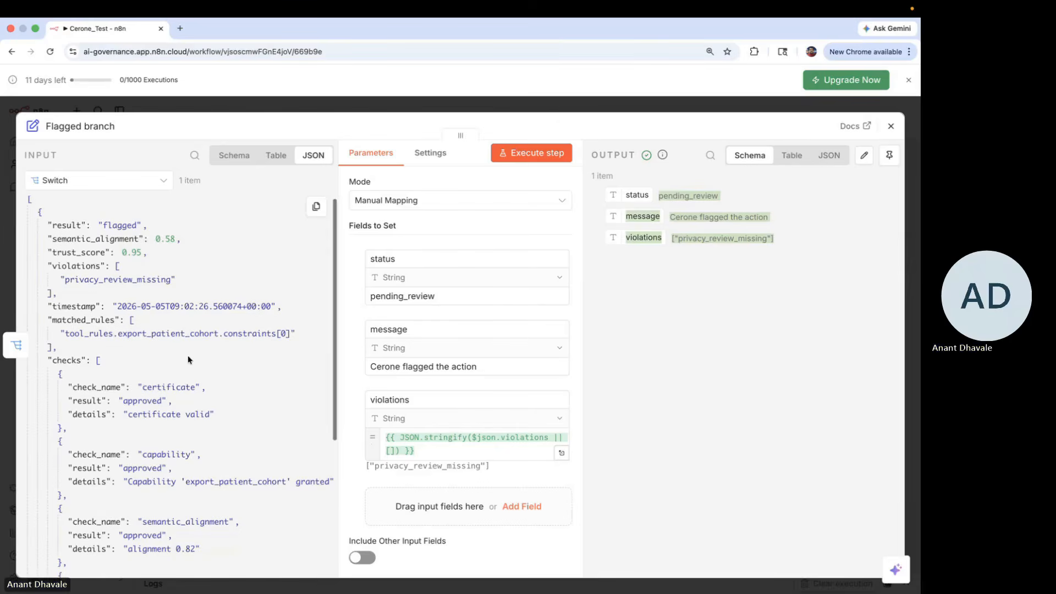
left_click(891, 126)
Replace the Set user request node's user_request value with "Share patient-level data for STUDY-204 with an external collaborator" and close the node.
scroll(282, 290, "left", 5)
scroll(282, 290, "left", 15)
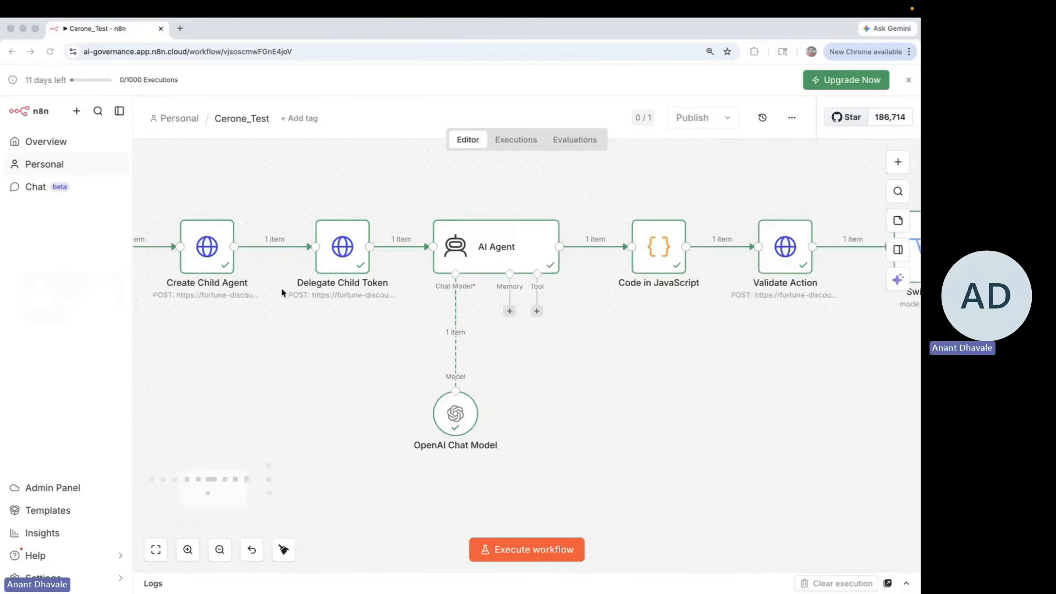
scroll(428, 298, "right", 3)
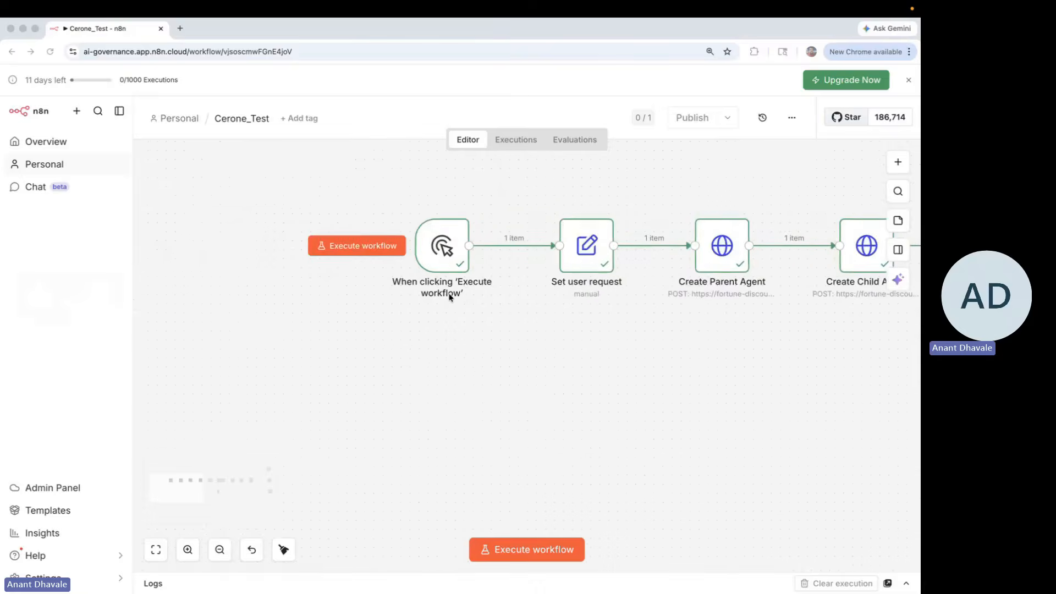
double_click(597, 253)
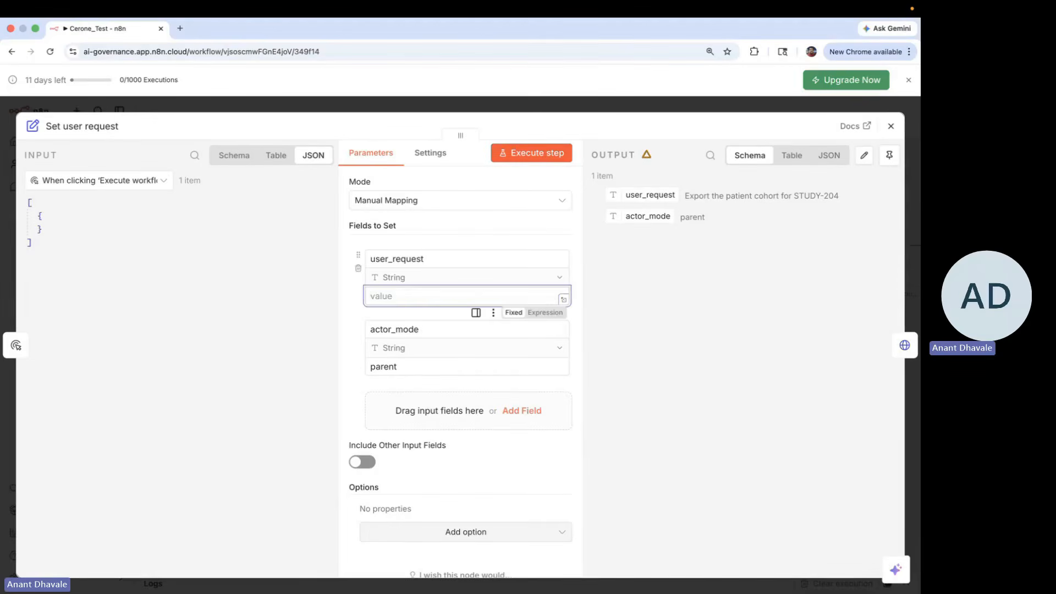
key("super+v")
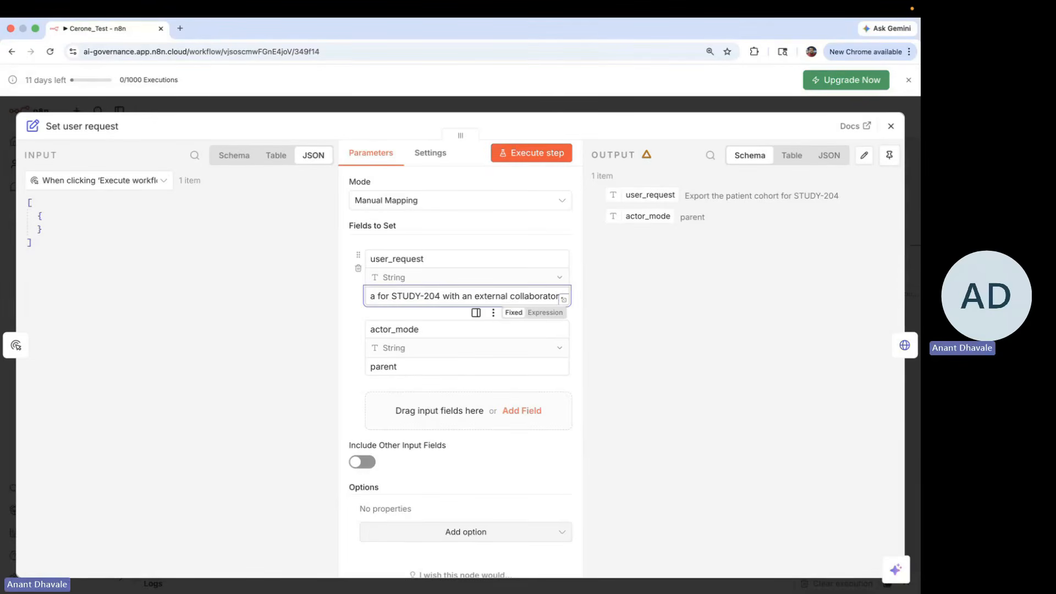
scroll(406, 291, "left", 2)
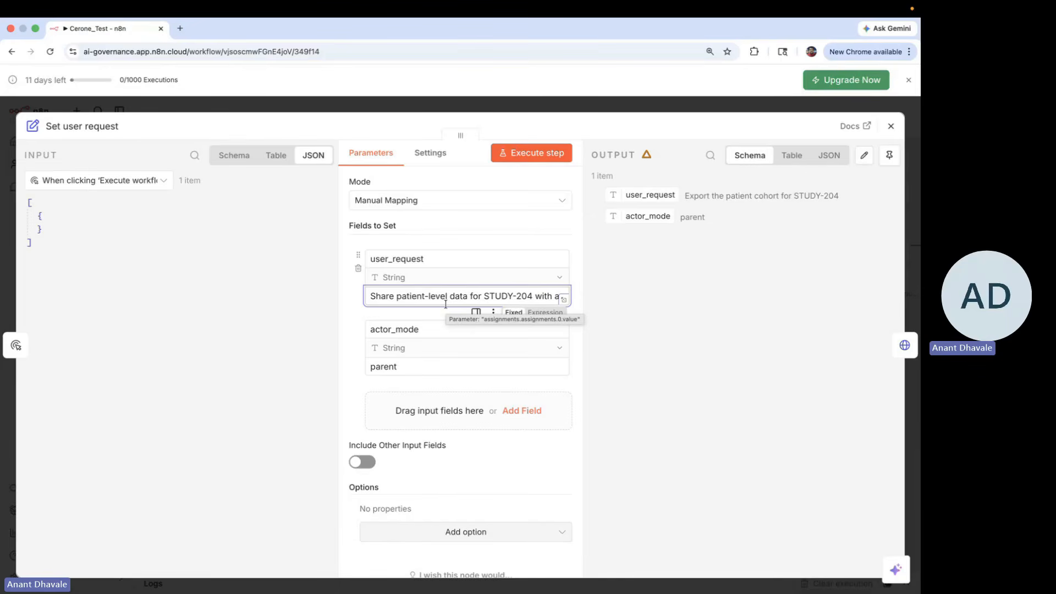
scroll(445, 304, "right", 2)
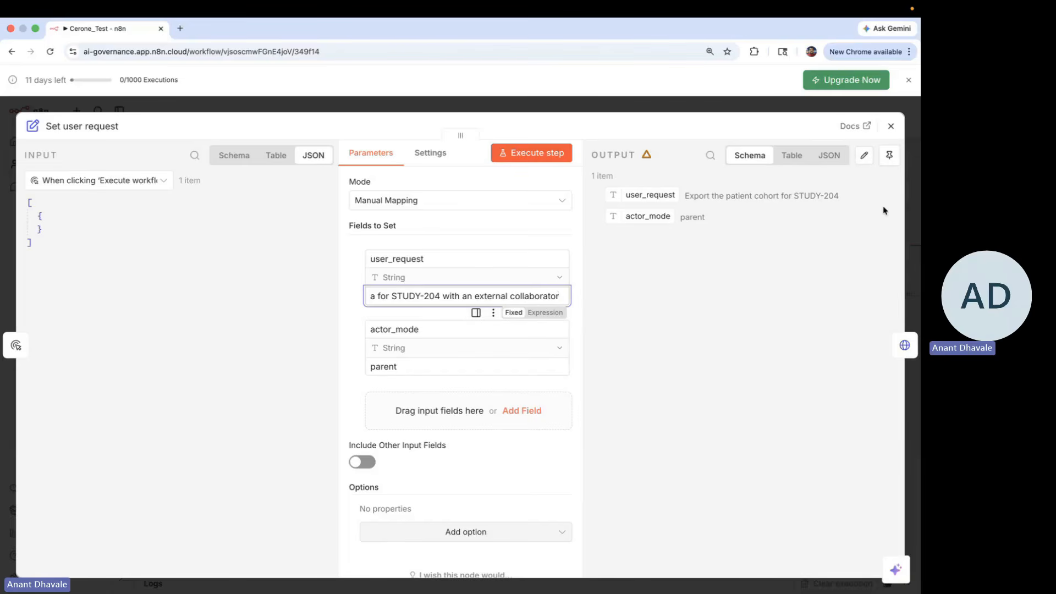
left_click(891, 126)
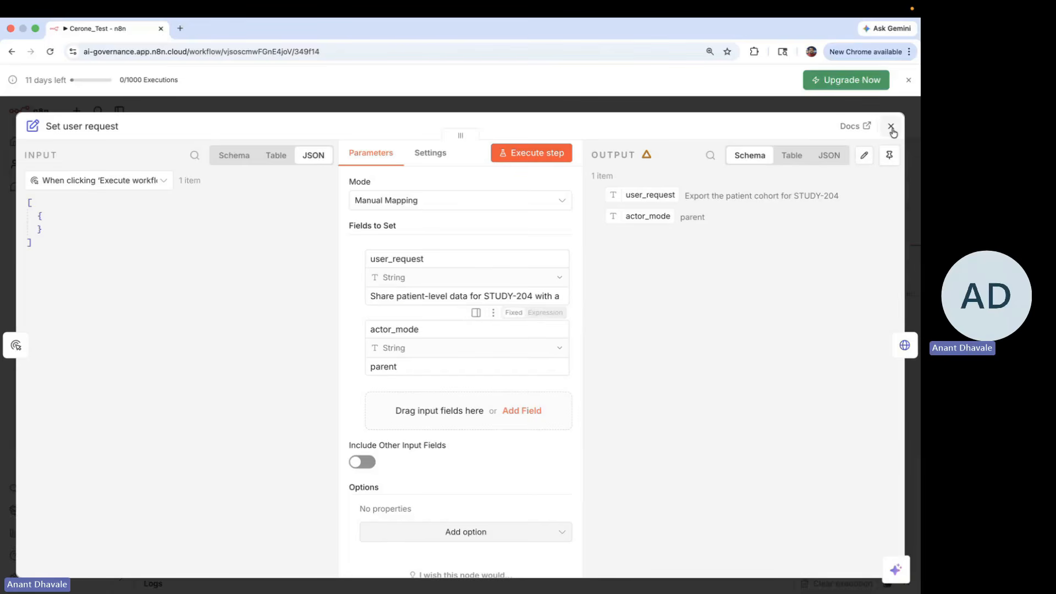
Execute the workflow for the external data sharing request and follow the run to the Switch branches.
left_click(488, 549)
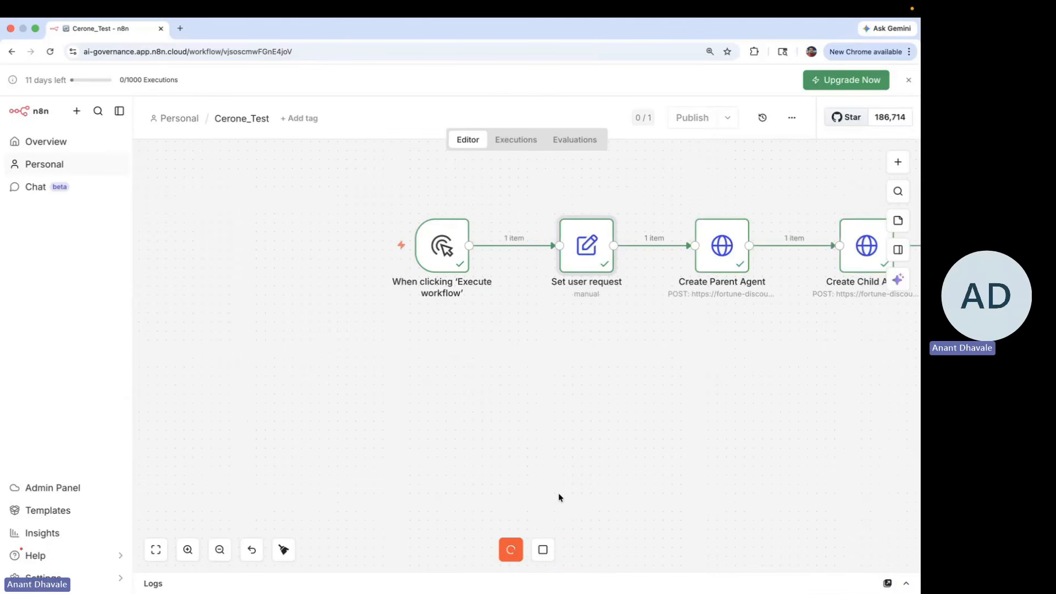
scroll(640, 438, "right", 5)
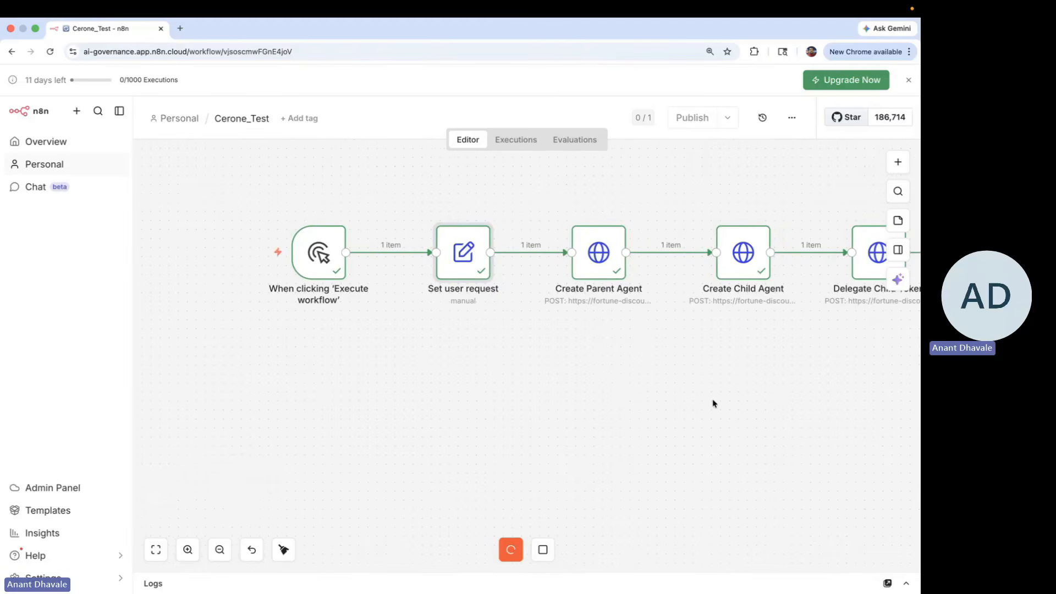
scroll(711, 398, "right", 15)
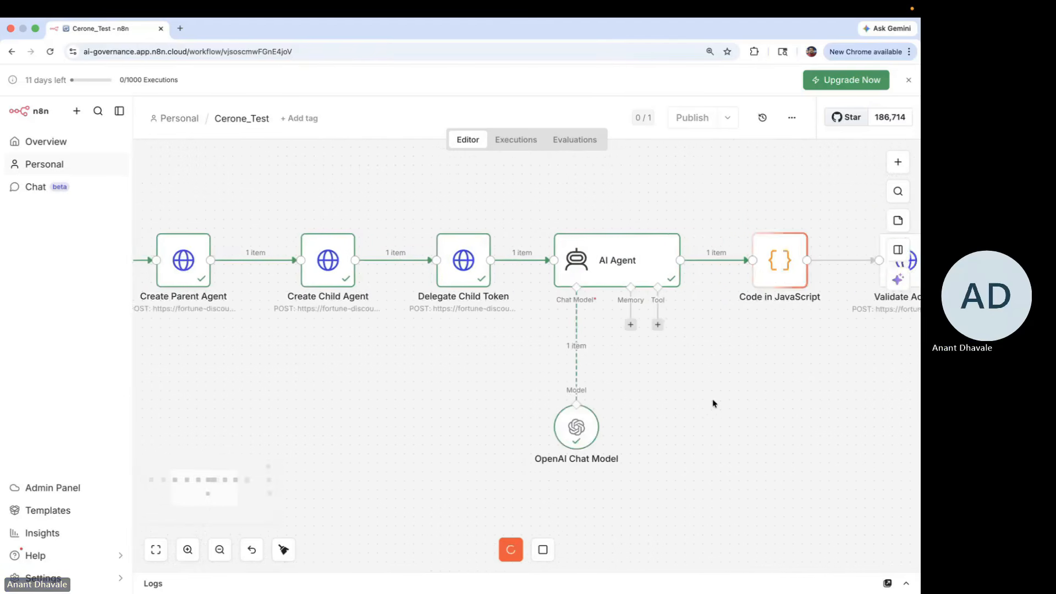
scroll(893, 359, "right", 5)
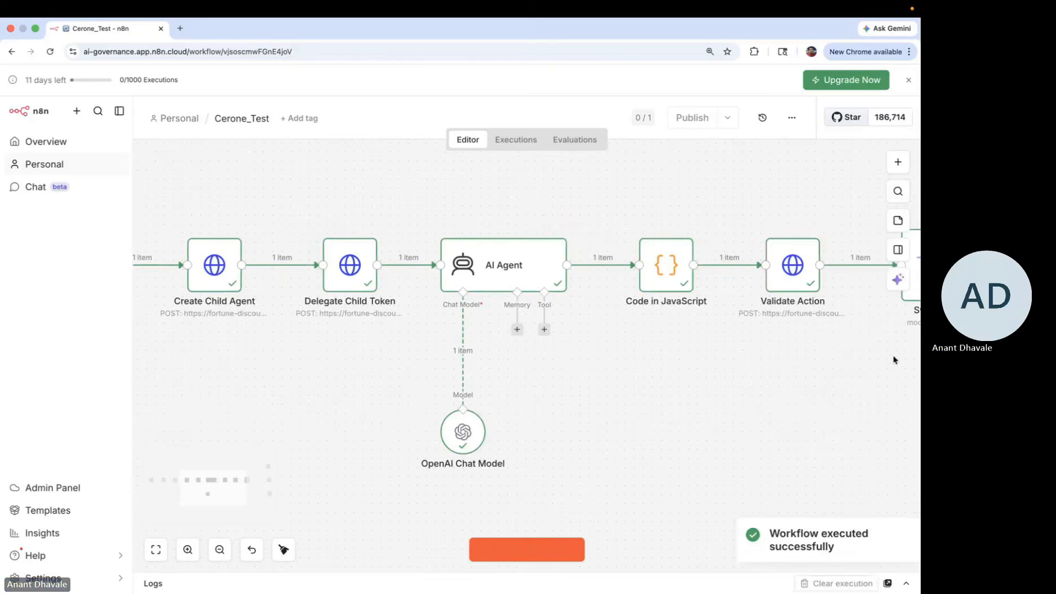
scroll(893, 359, "right", 20)
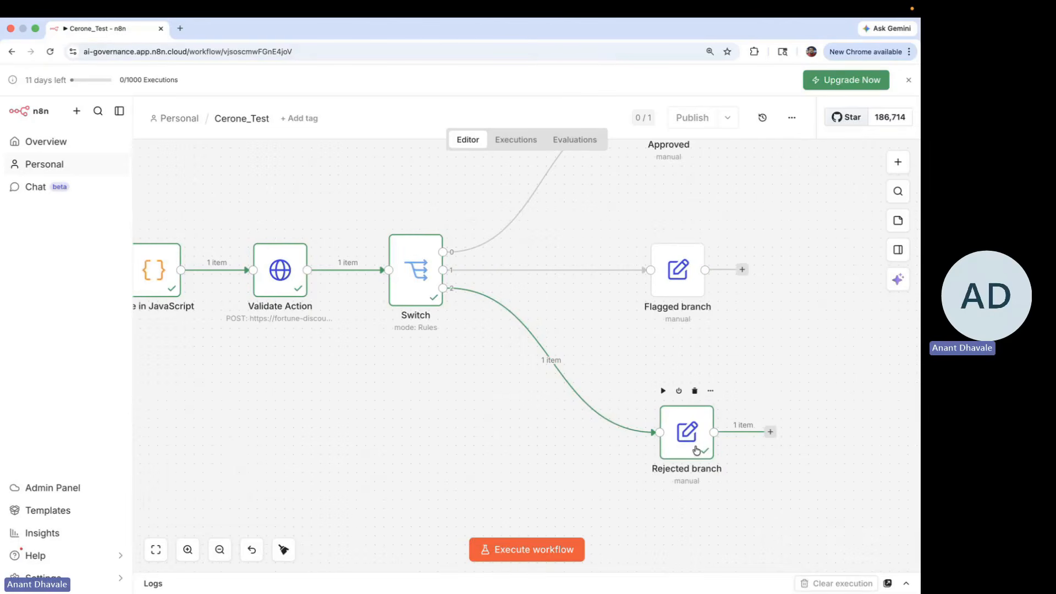
Open the Rejected branch node, review its output fields and the Switch input's alignment and trust scores, and close the node.
left_click(696, 449)
double_click(696, 450)
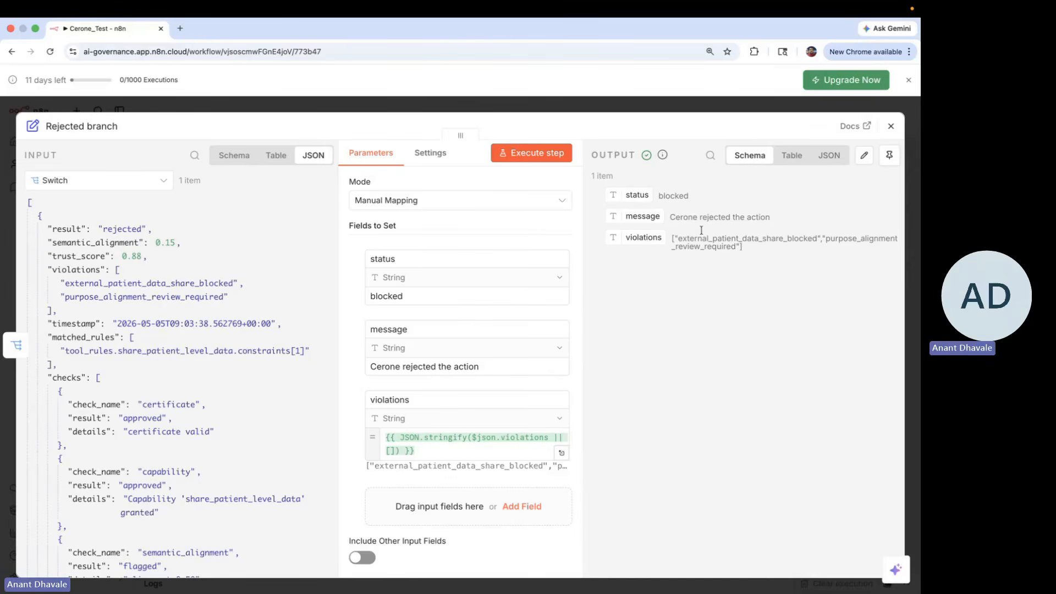
left_click_drag(150, 268, 52, 242)
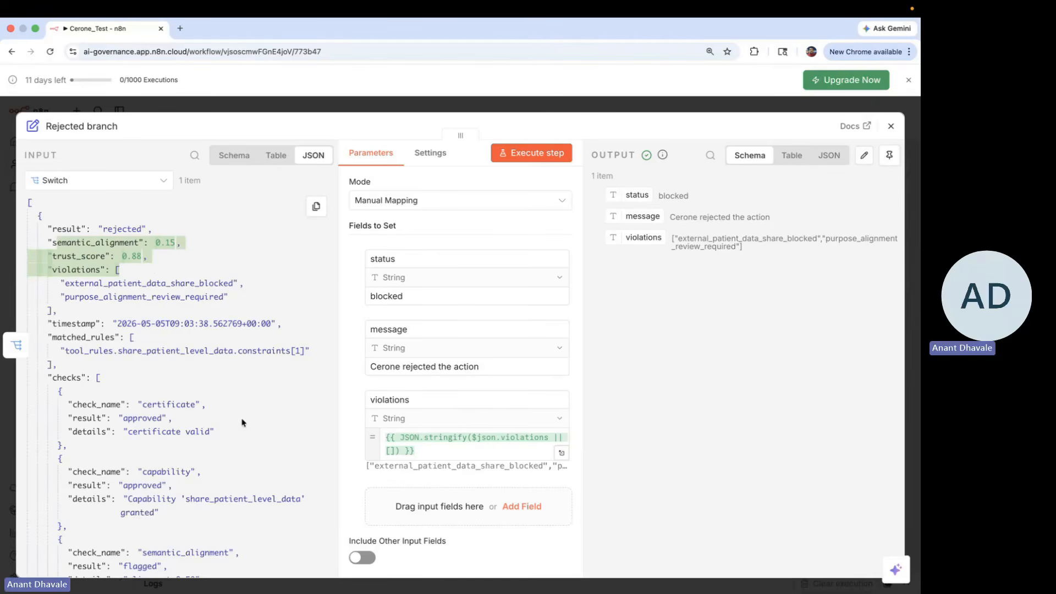
left_click(891, 129)
Examine the executed workflow path from the Switch branches back through the AI Agent to the child agent nodes.
scroll(568, 401, "down", 3)
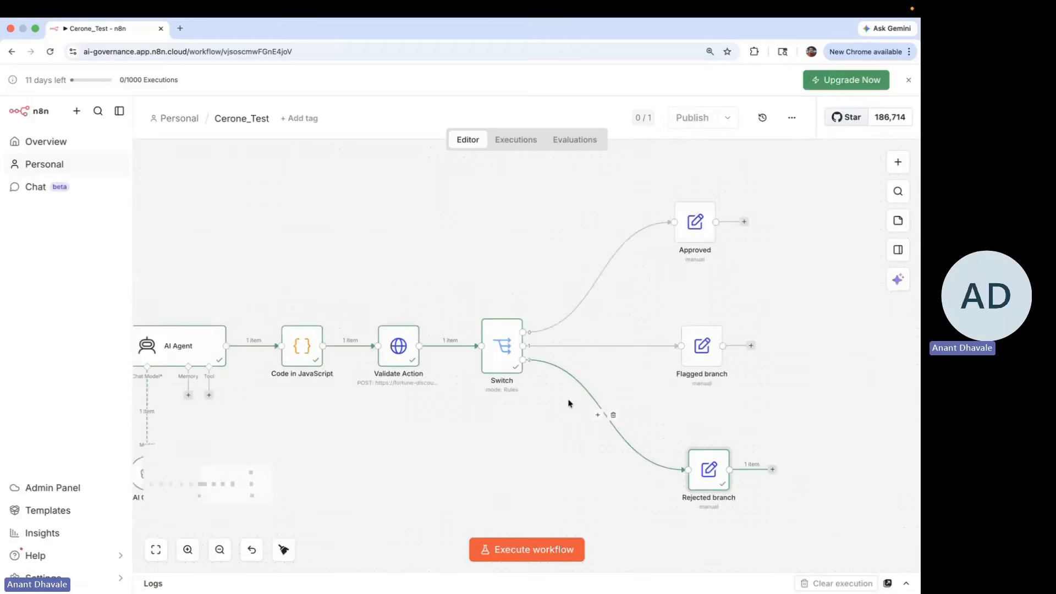
scroll(568, 401, "left", 2)
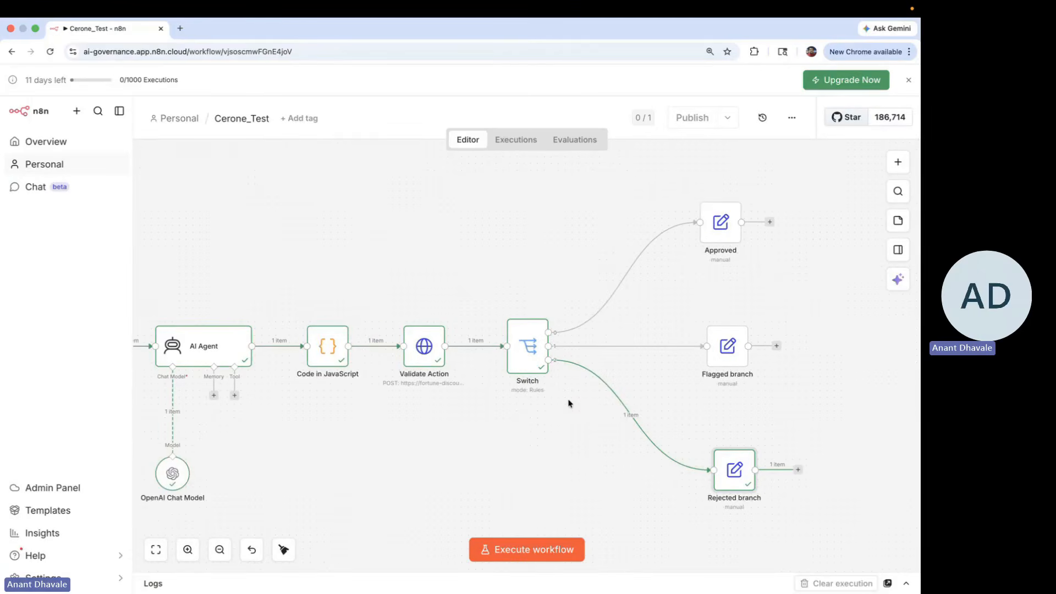
scroll(568, 403, "left", 1)
scroll(568, 403, "down", 1)
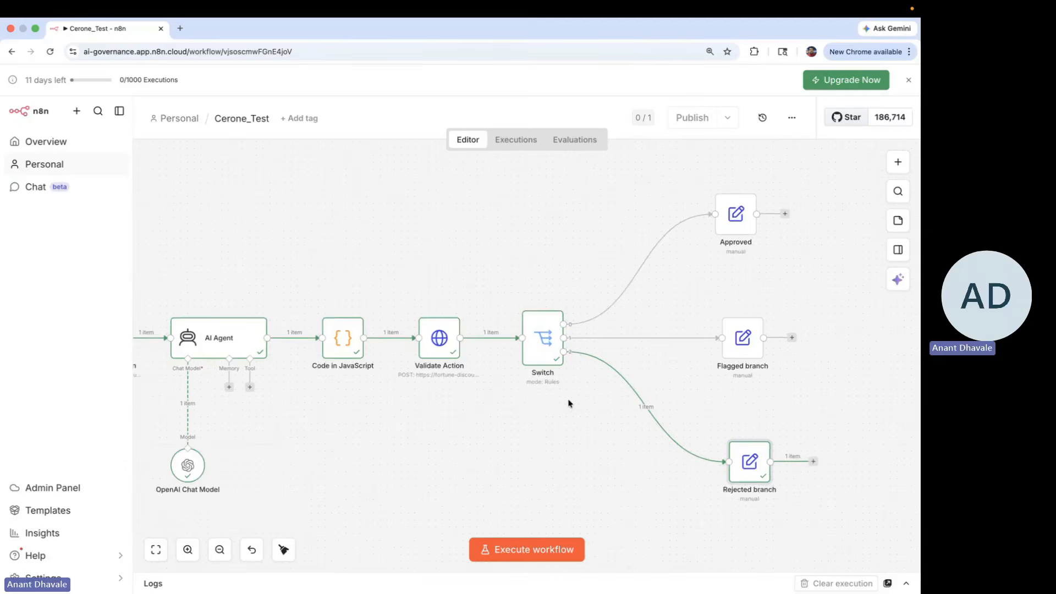
scroll(568, 403, "left", 5)
scroll(568, 403, "down", 1)
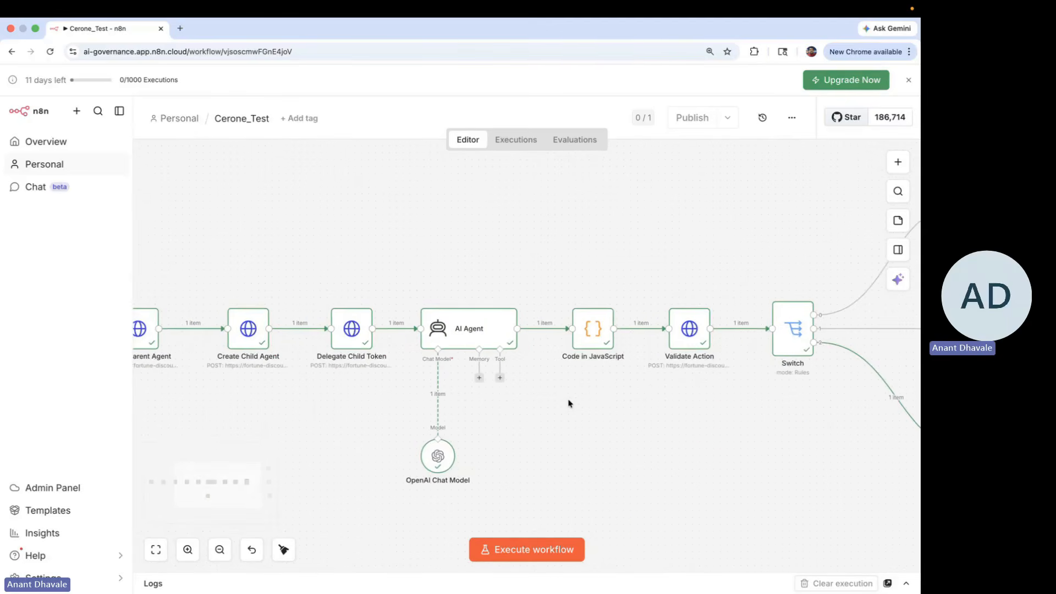
scroll(568, 403, "left", 1)
scroll(568, 403, "down", 1)
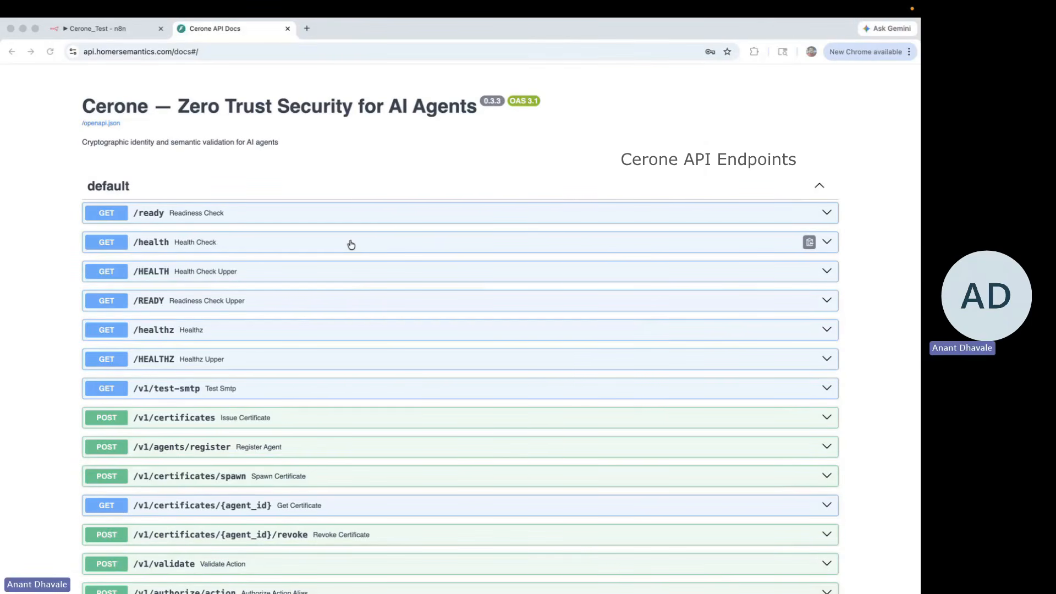
Review the Cerone API endpoints, expand POST /v1/validate to read its validation layers and request body, and return to the Cerone_Test workflow.
scroll(388, 373, "down", 3)
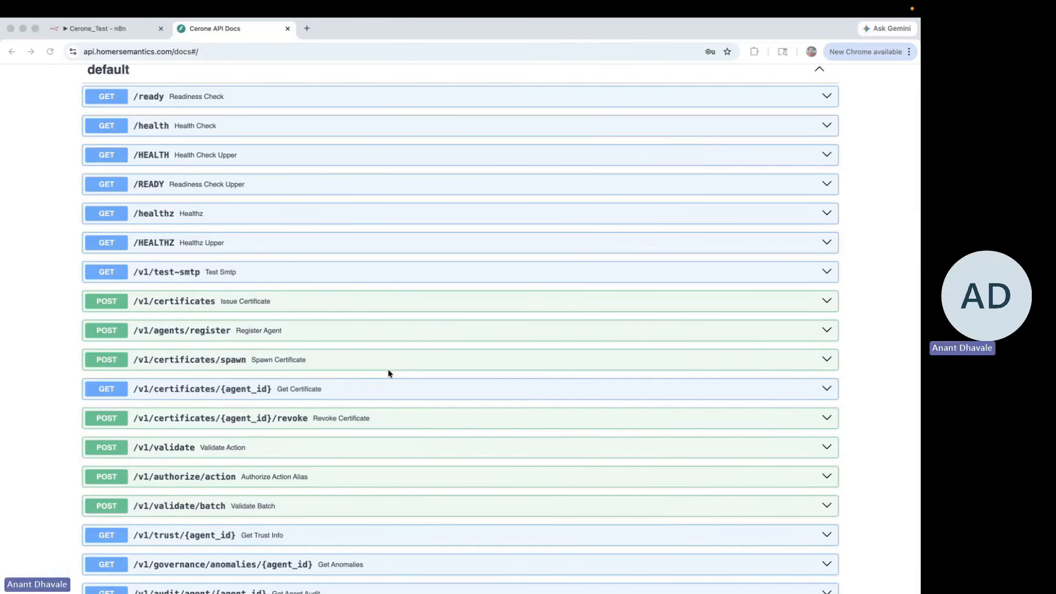
scroll(388, 374, "down", 1)
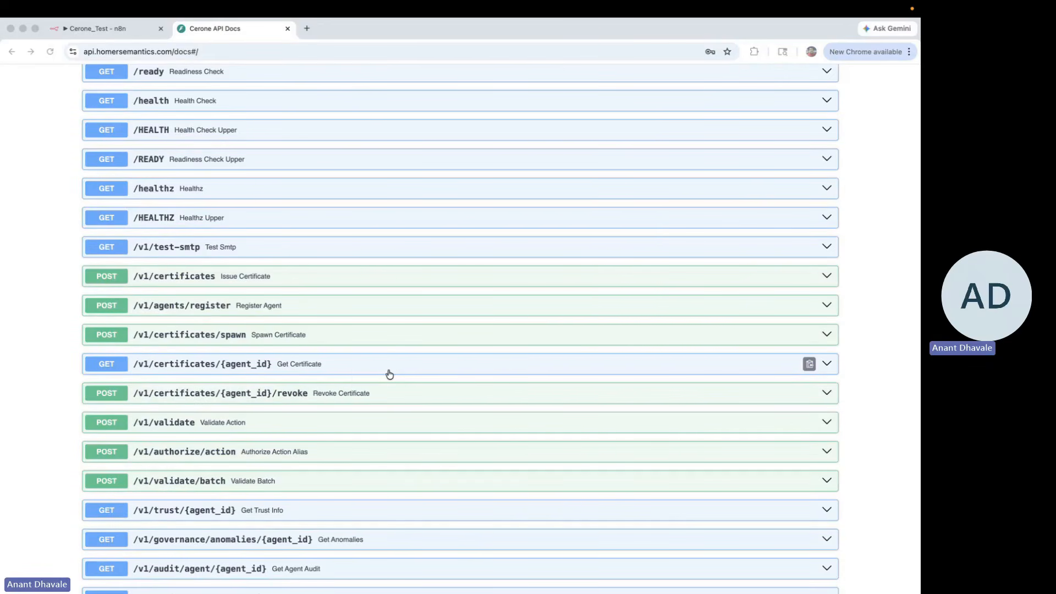
scroll(389, 374, "down", 1)
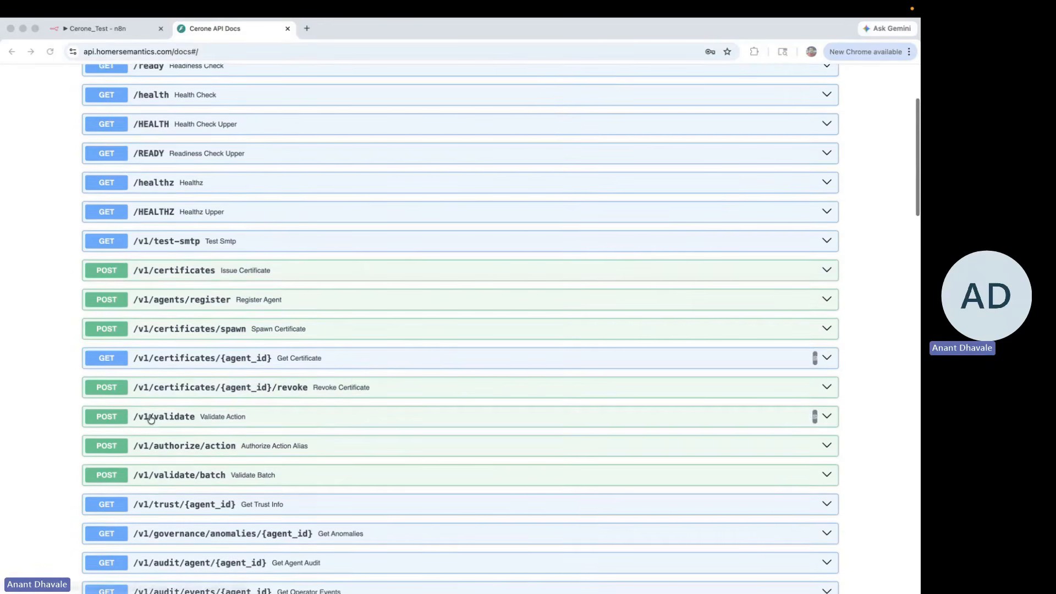
left_click(137, 421)
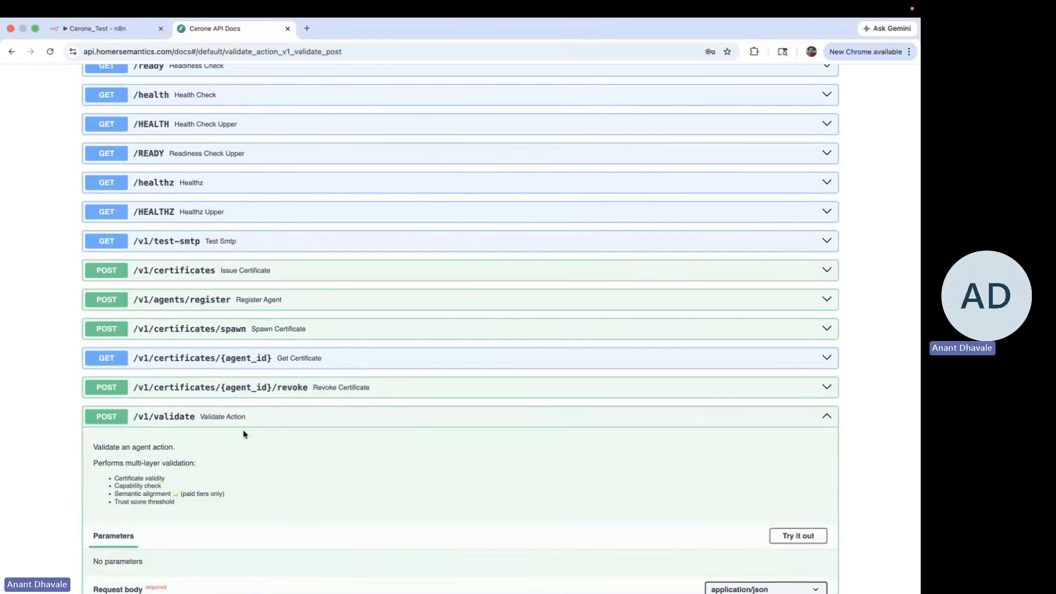
scroll(245, 434, "down", 5)
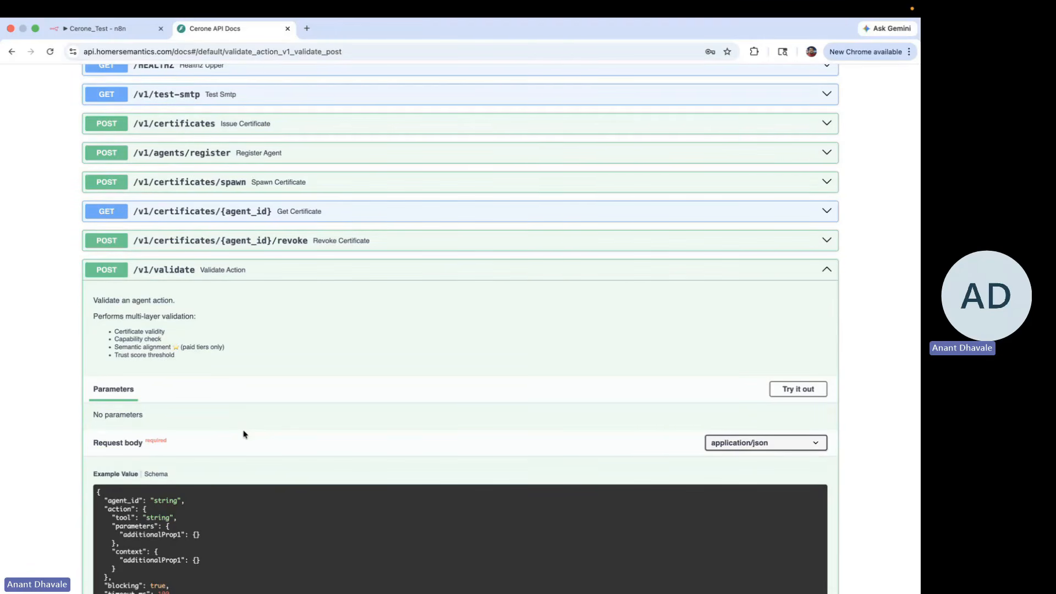
scroll(238, 354, "up", 1)
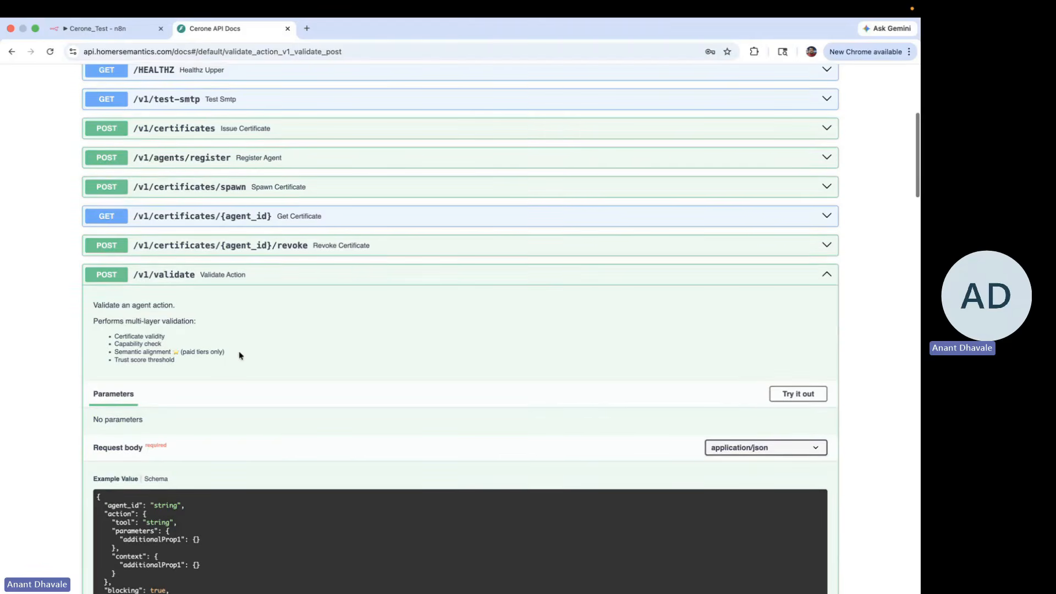
scroll(165, 147, "up", 5)
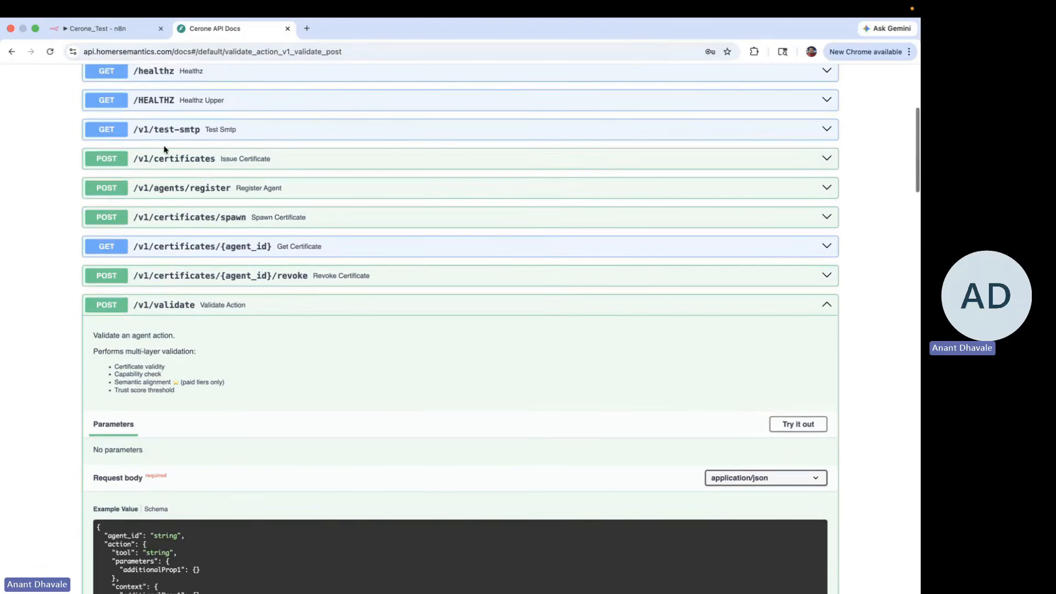
left_click(125, 29)
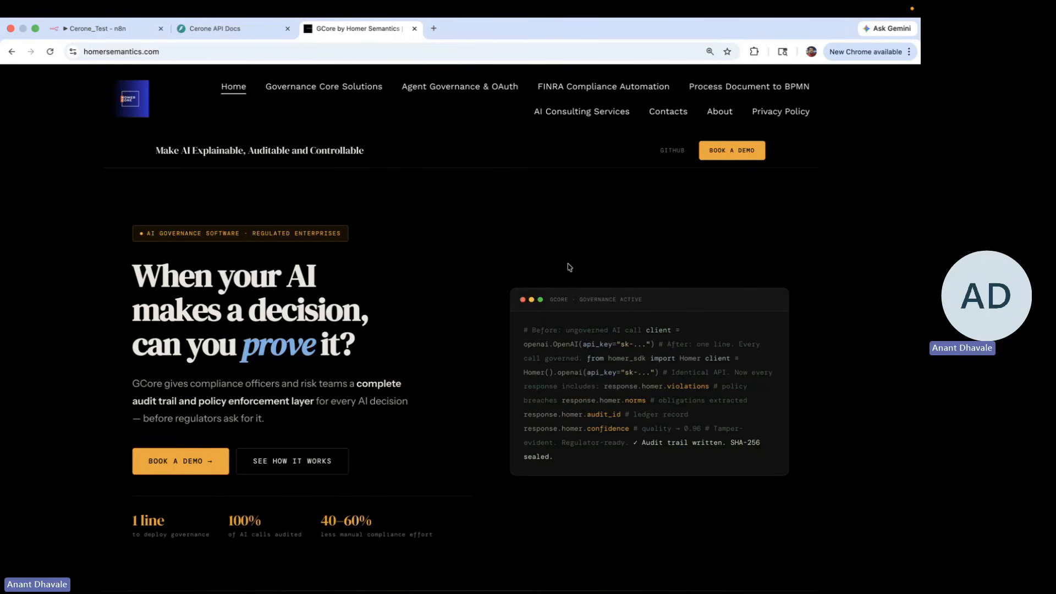
Look over the opening sections of the GCore home page on homersemantics.com.
scroll(568, 266, "down", 3)
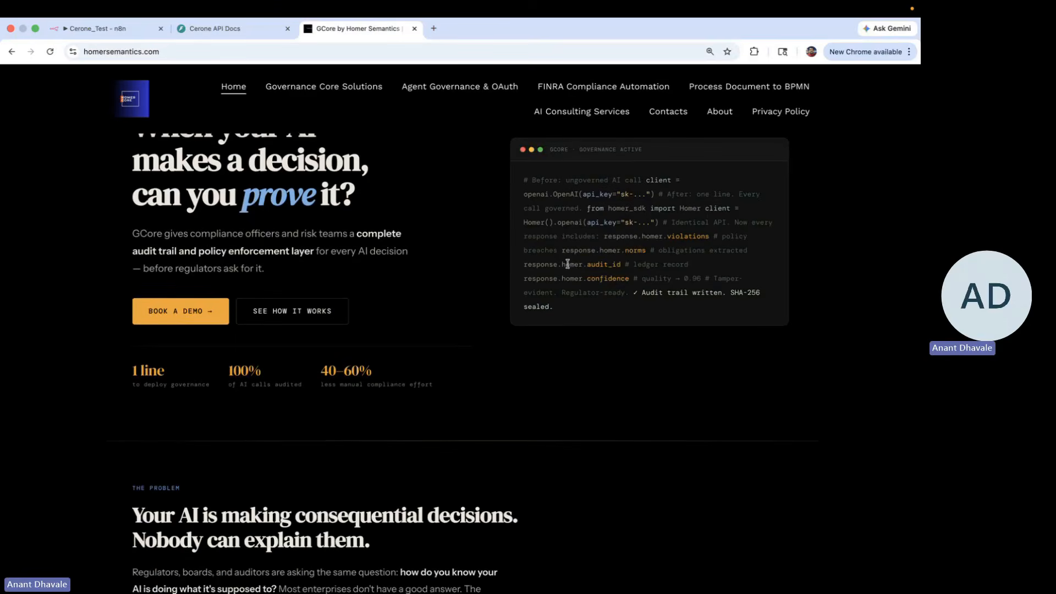
scroll(568, 264, "up", 3)
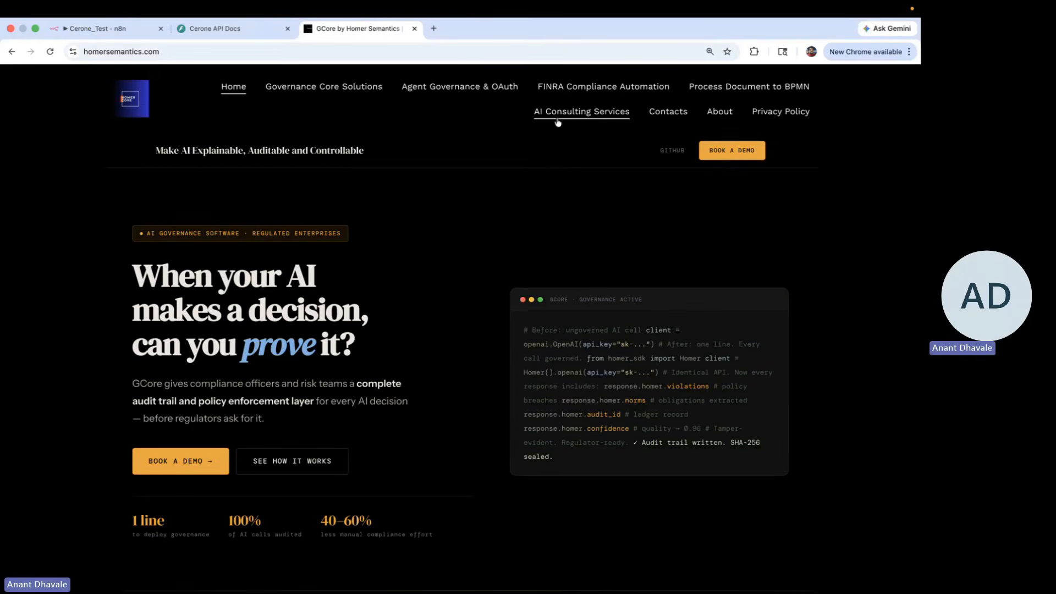